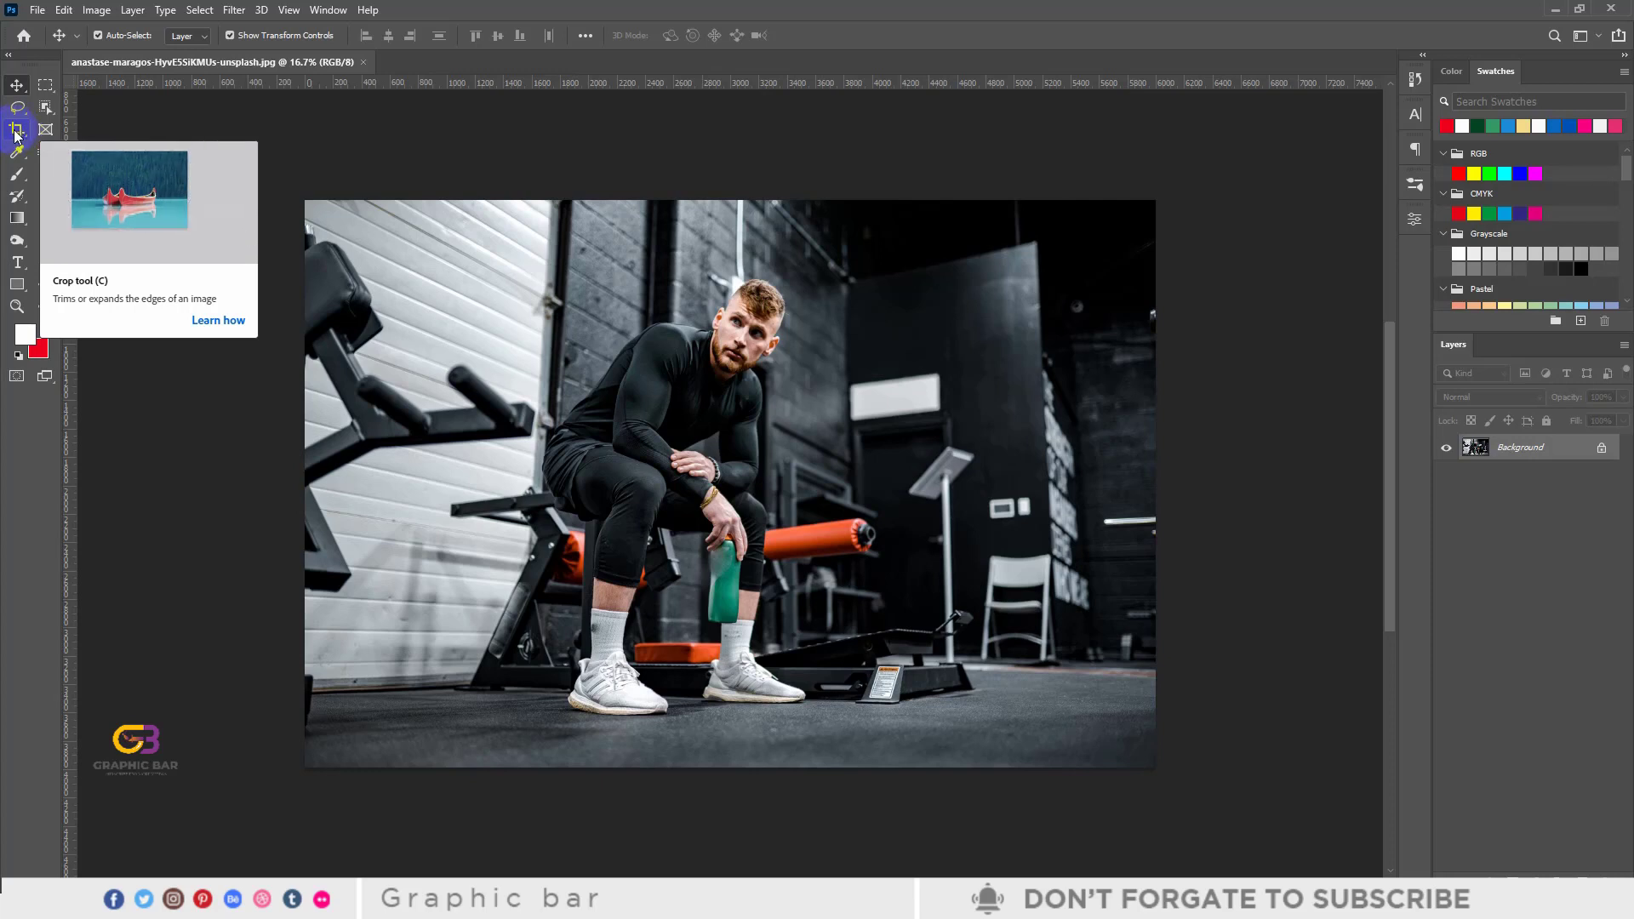
- Crop the gym photo freely to a portrait frame about 2532 px wide around the seated man
{"action": "left_click", "coordinate": [17, 132]}
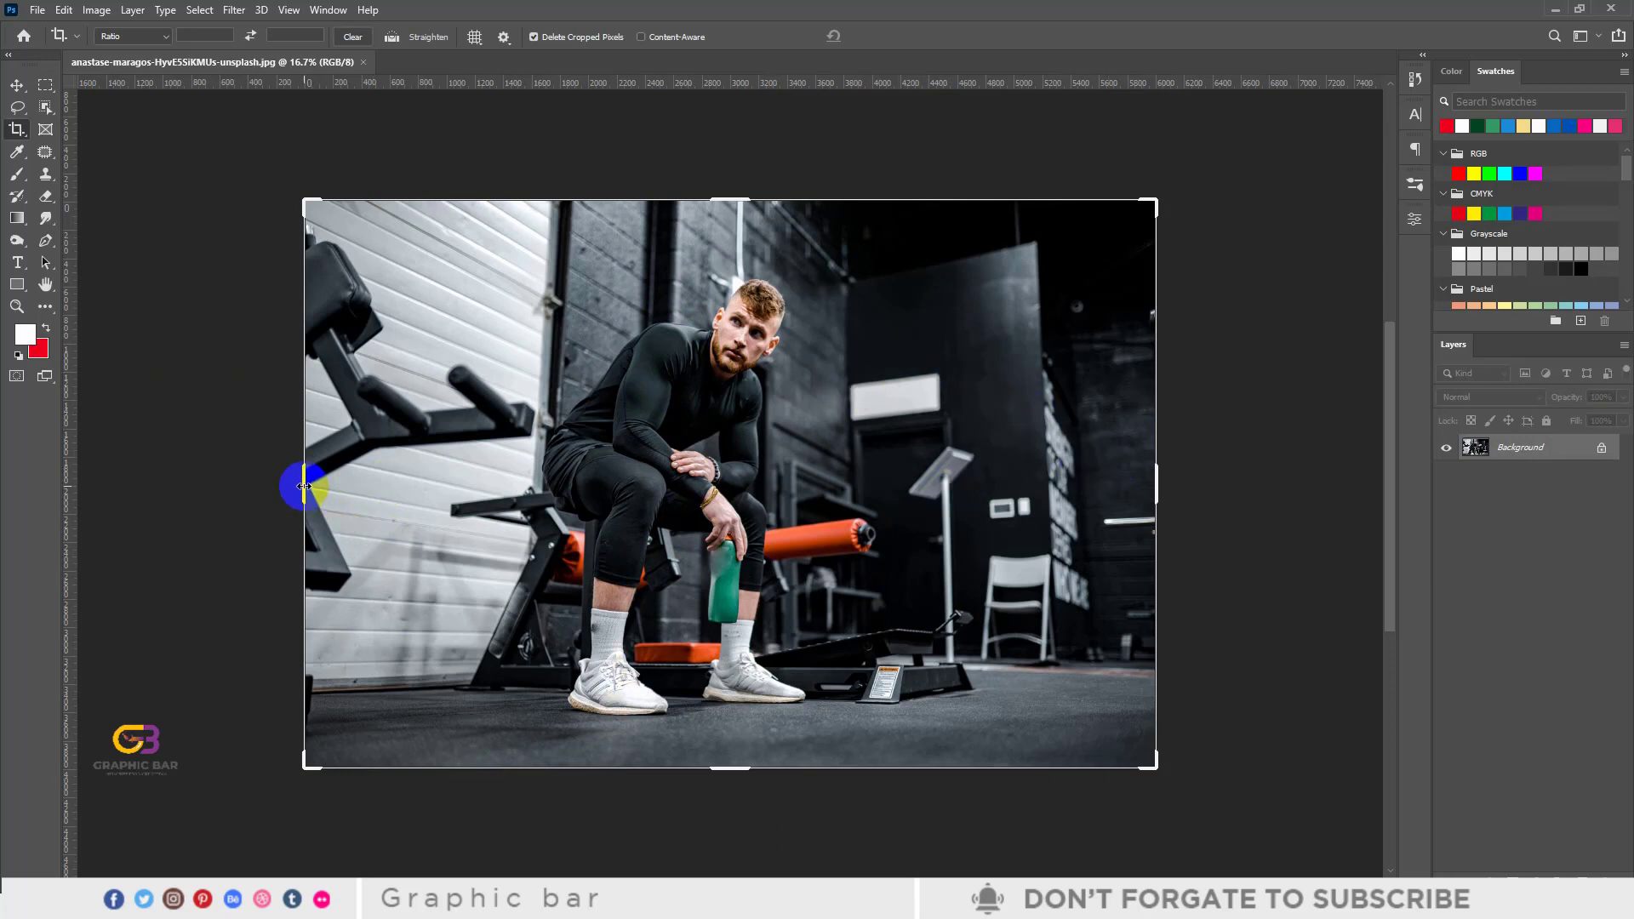
{"action": "left_click_drag", "start_coordinate": [304, 482], "coordinate": [404, 504]}
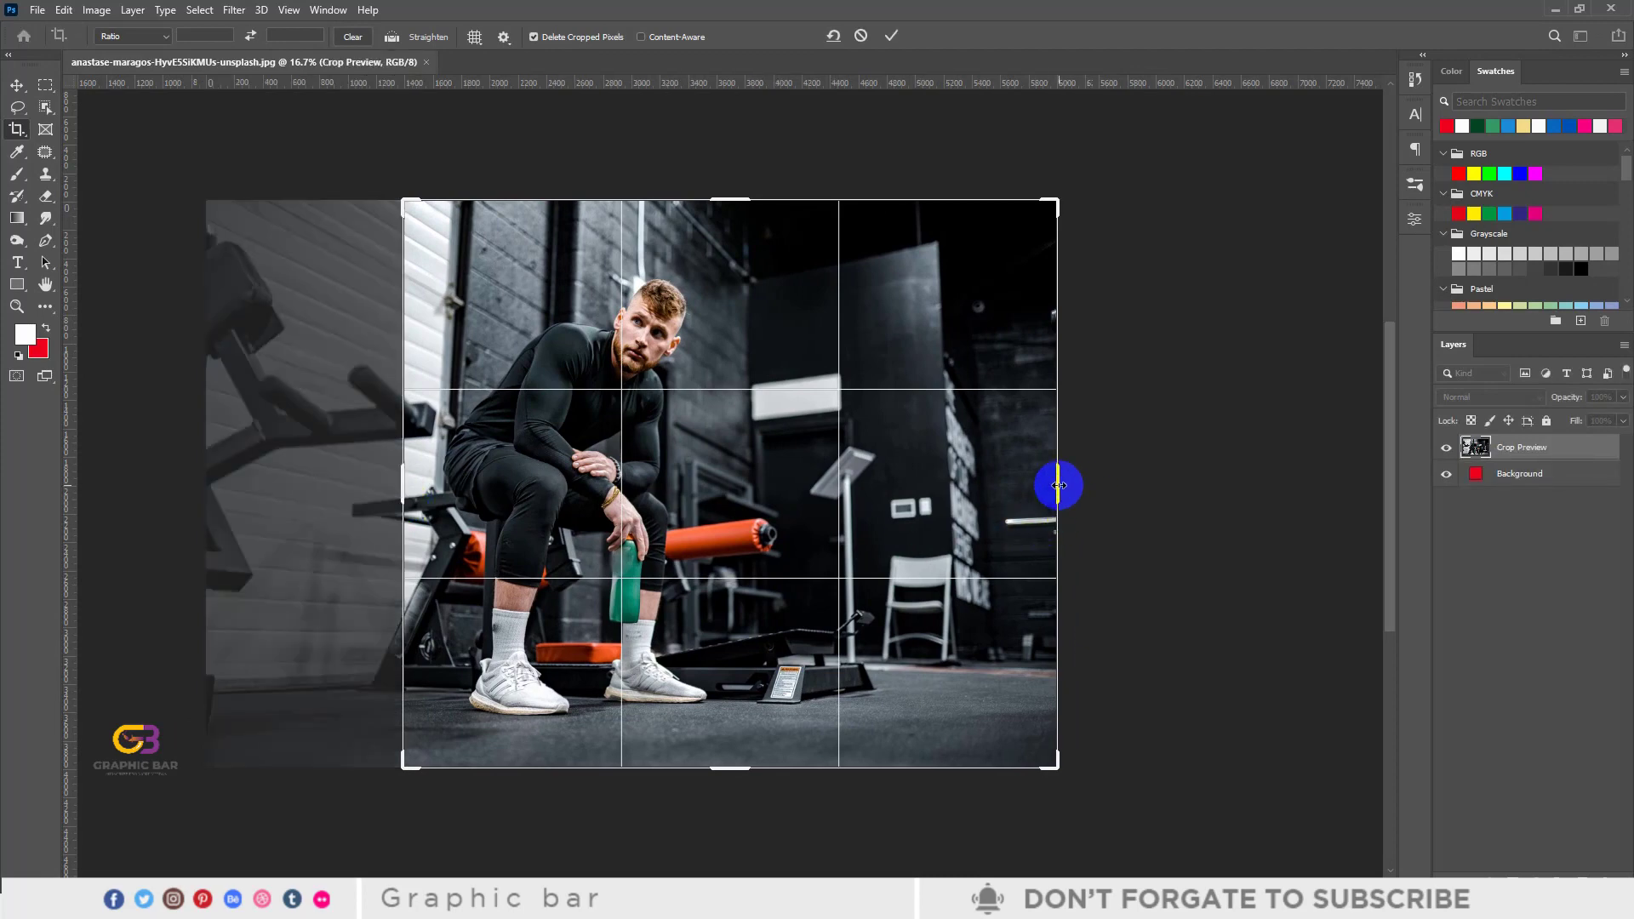
{"action": "left_click_drag", "start_coordinate": [1058, 486], "coordinate": [909, 500]}
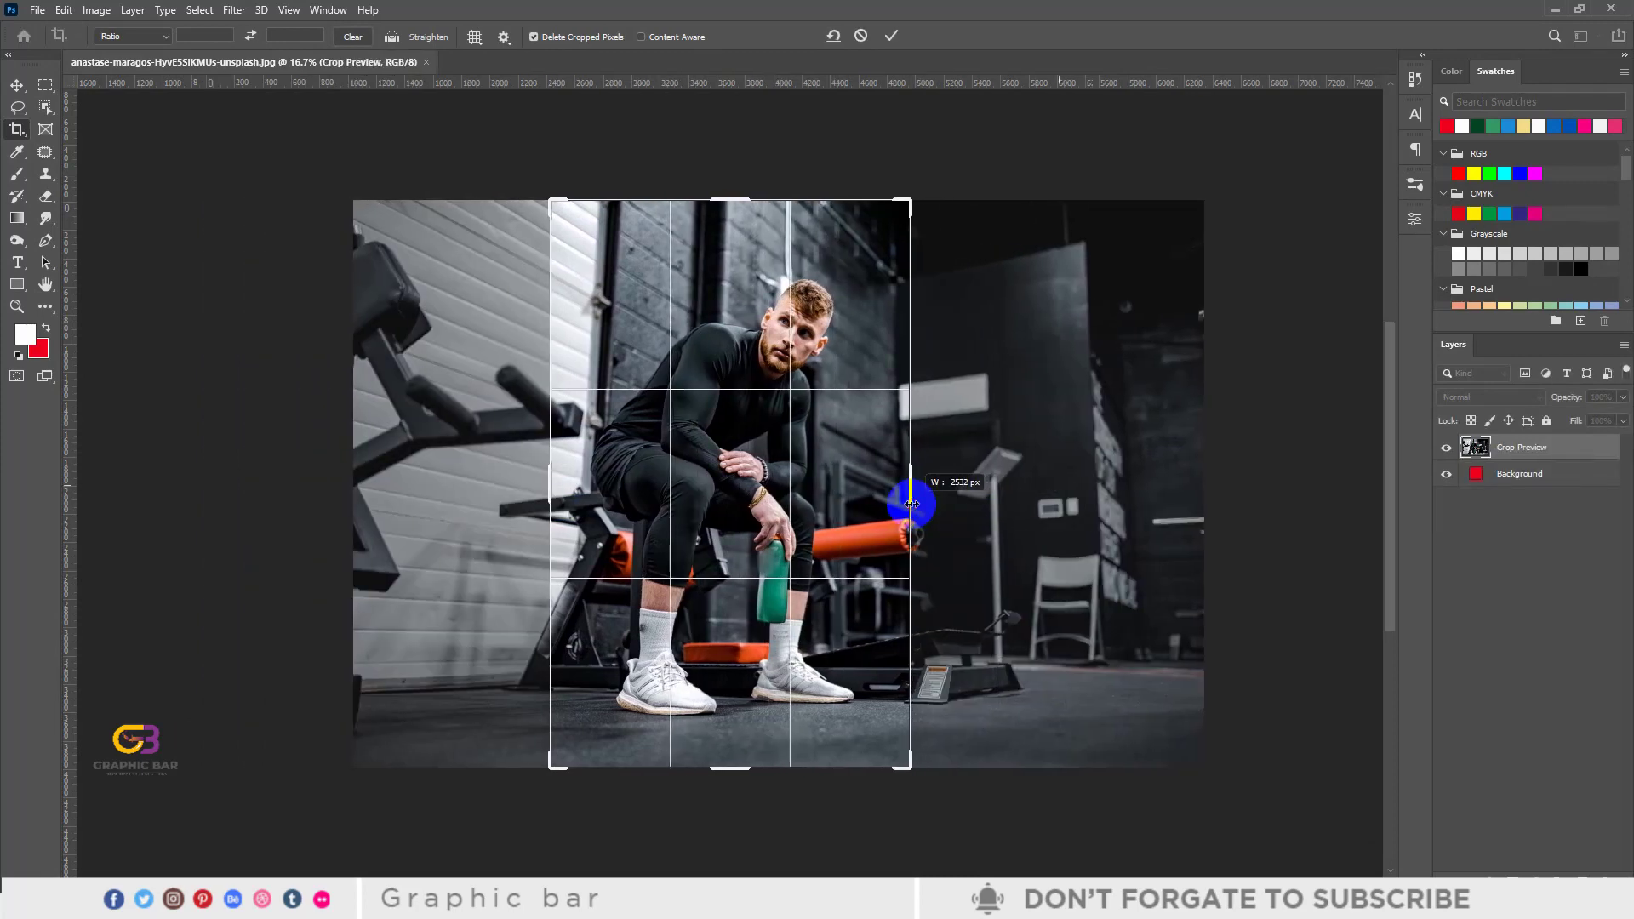
{"action": "left_click_drag", "start_coordinate": [738, 199], "coordinate": [738, 230]}
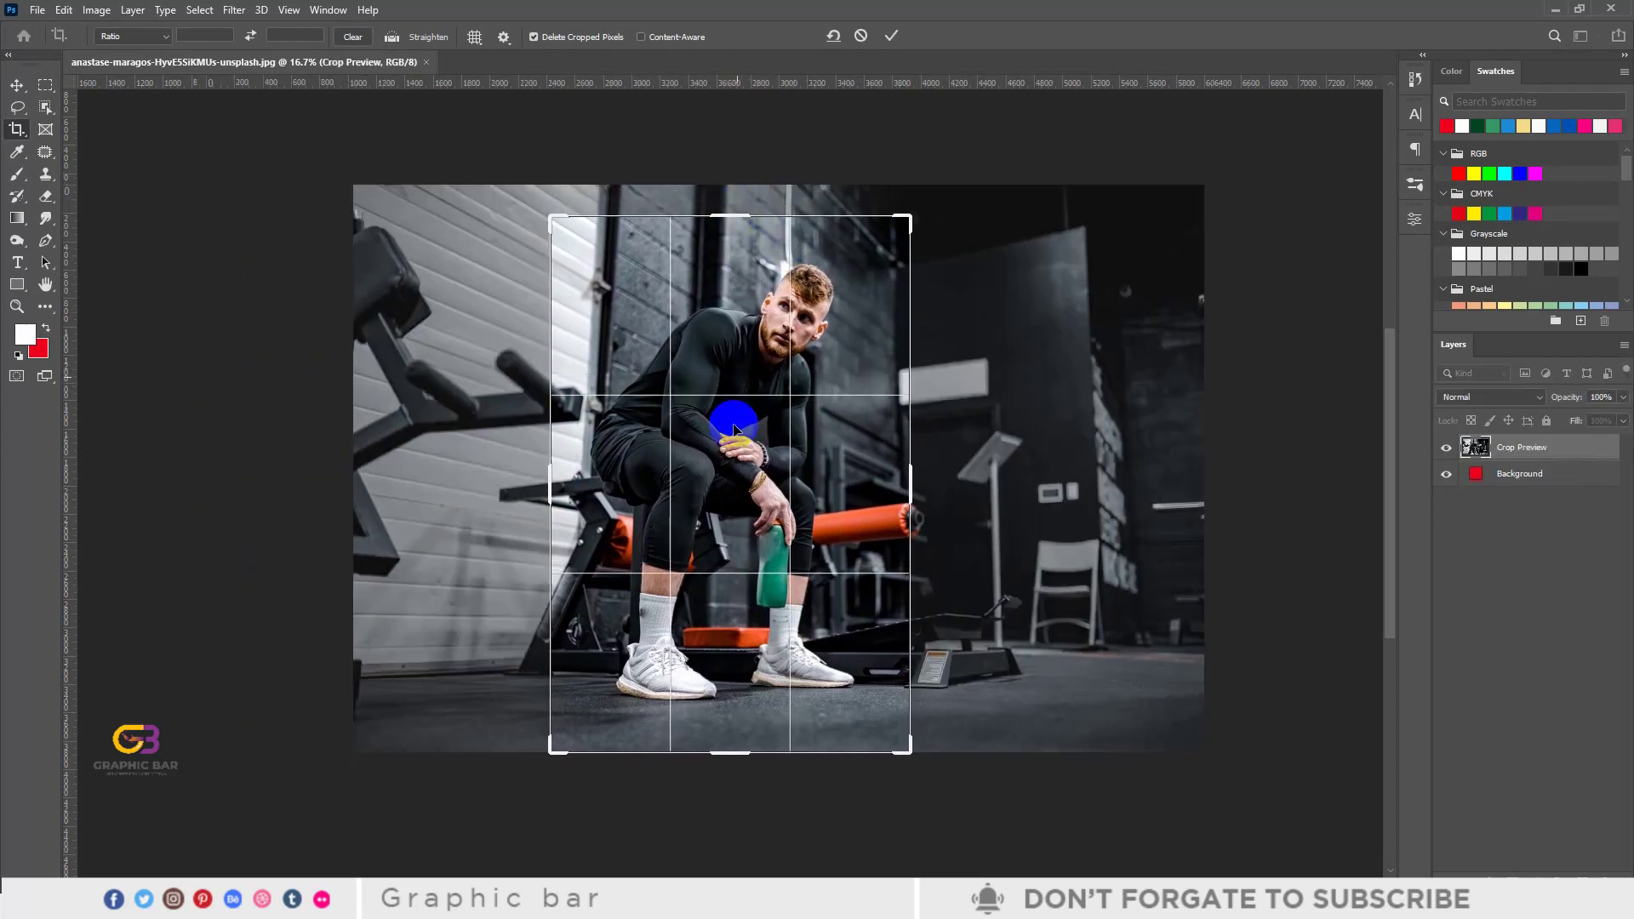
{"action": "left_click_drag", "start_coordinate": [723, 756], "coordinate": [725, 750]}
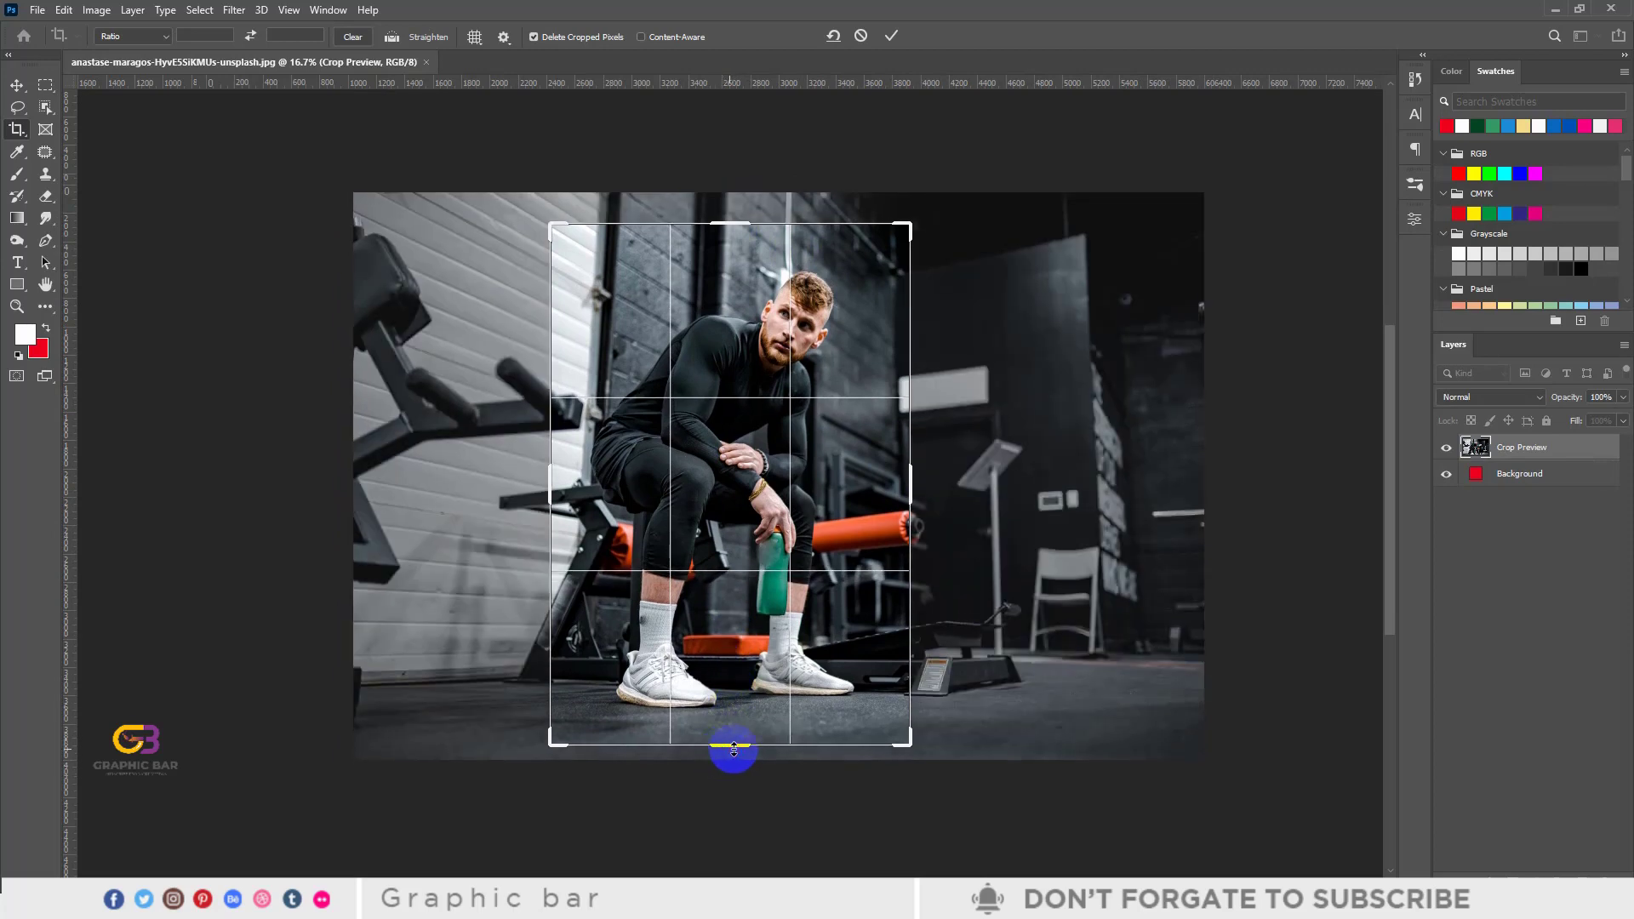
{"action": "left_click_drag", "start_coordinate": [917, 492], "coordinate": [915, 492]}
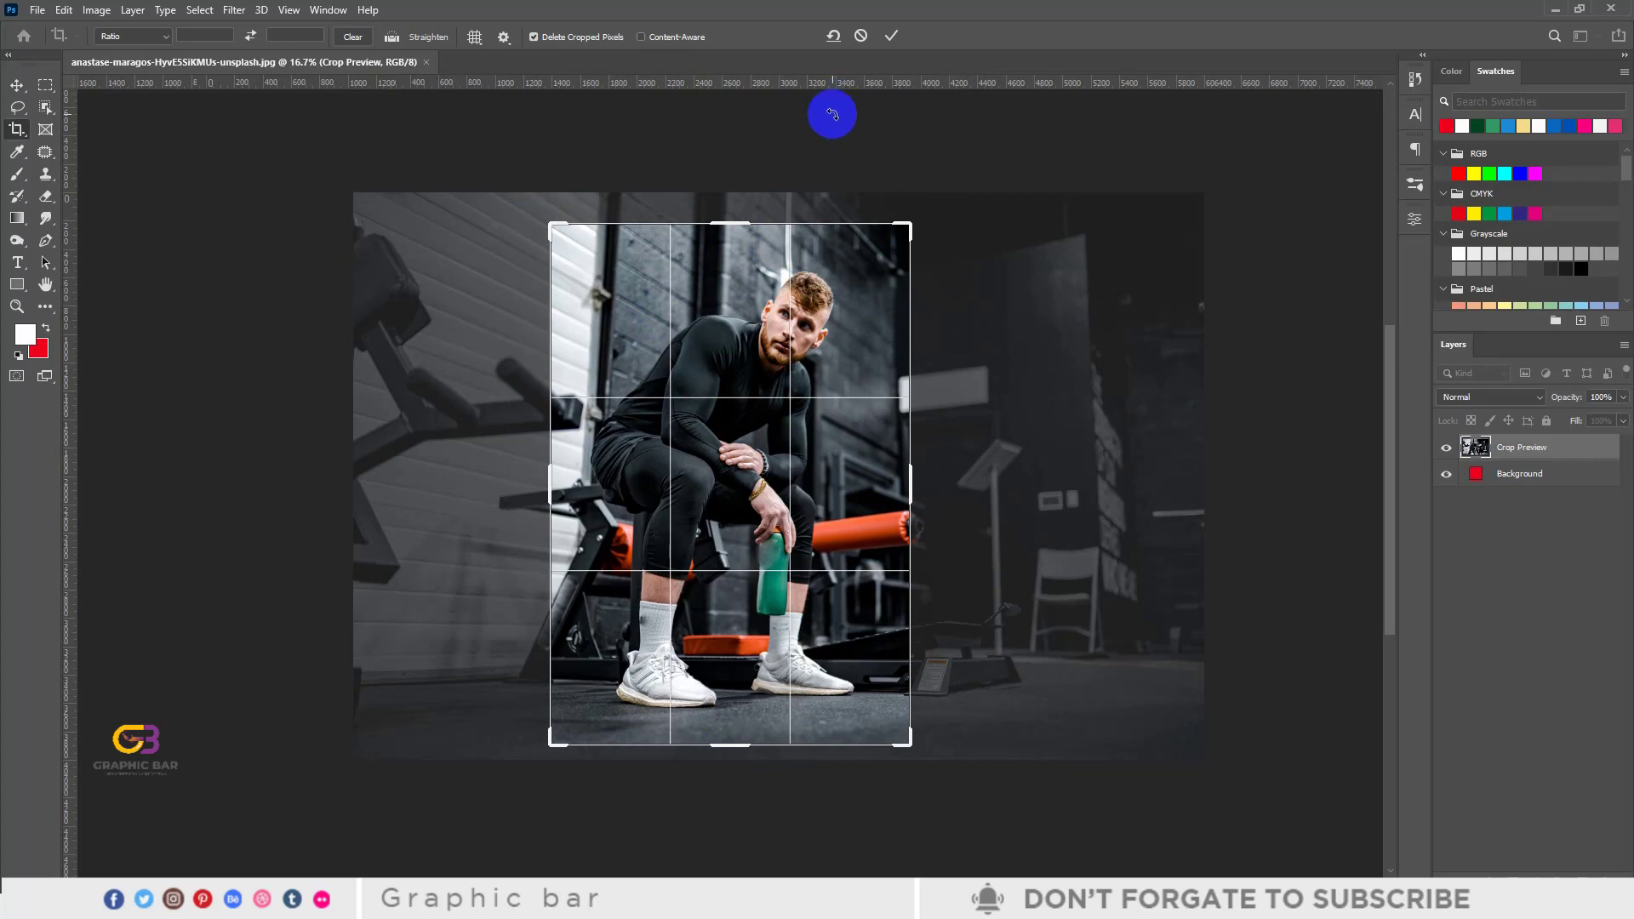
{"action": "left_click", "coordinate": [892, 35]}
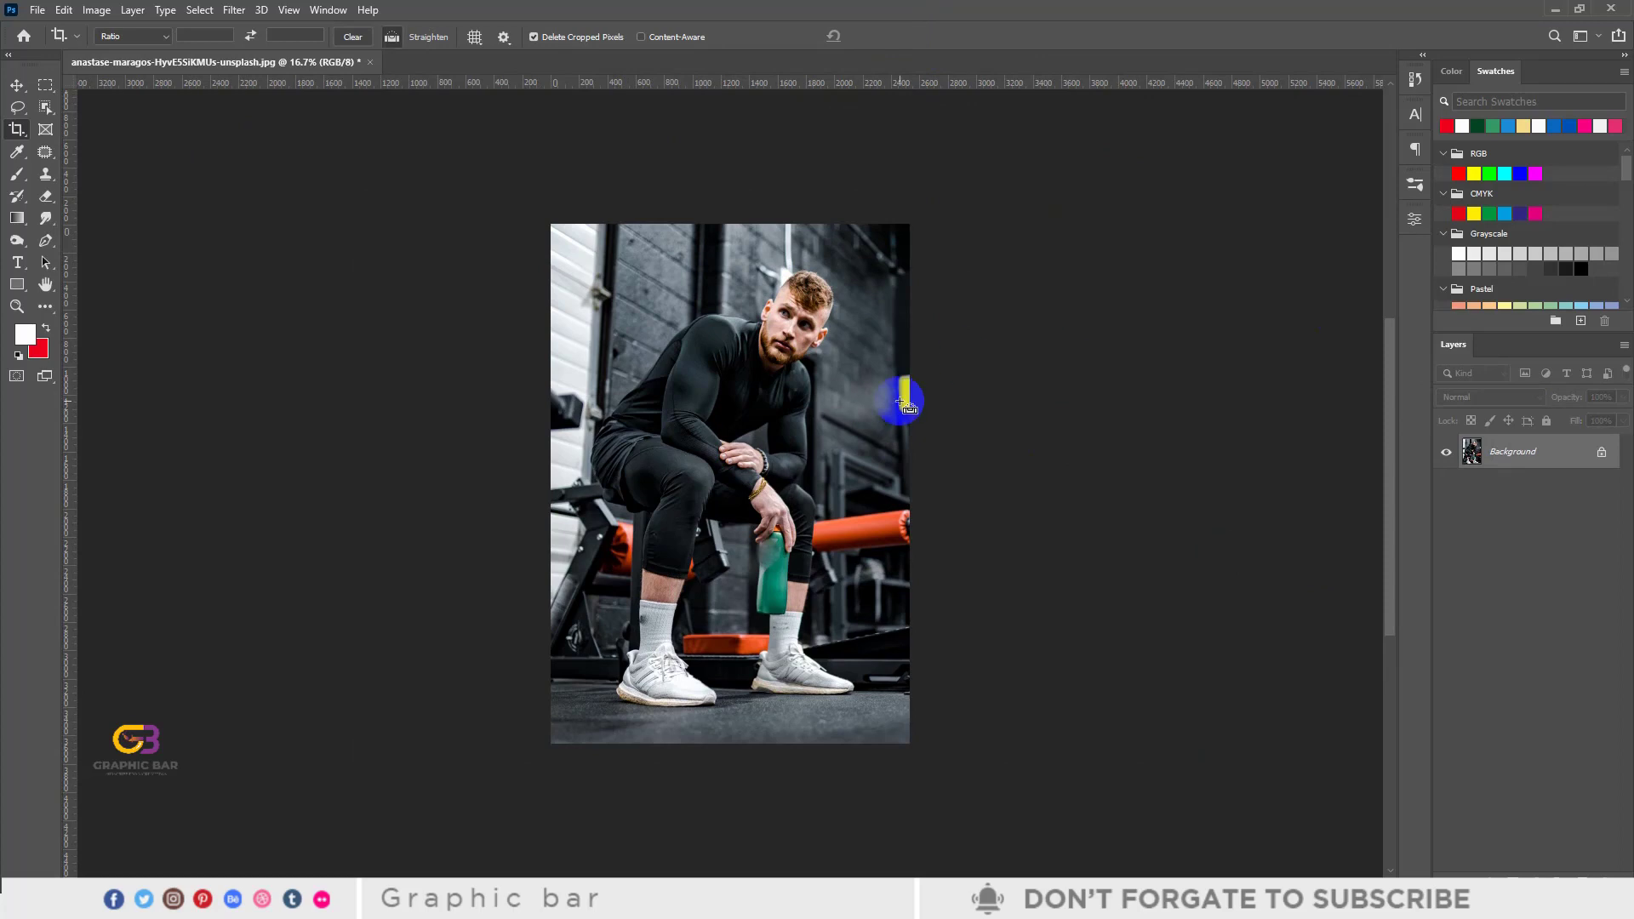
- Undo the portrait crop and fit the whole gym photo in the window
{"action": "key", "text": "ctrl+plus"}
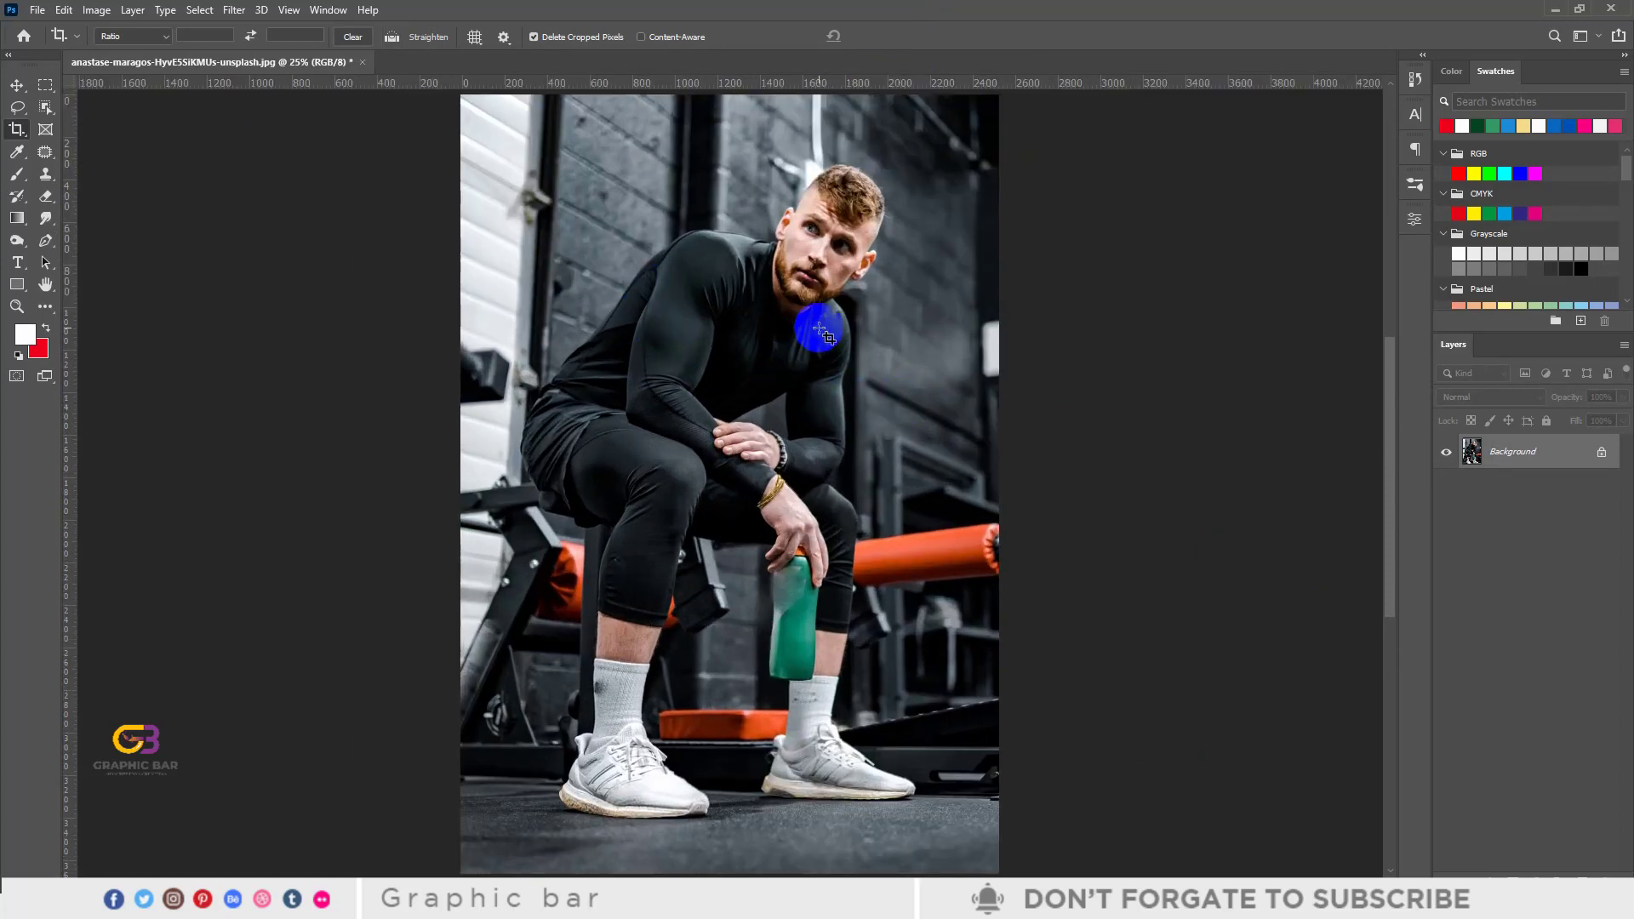
{"action": "key", "text": "ctrl+minus"}
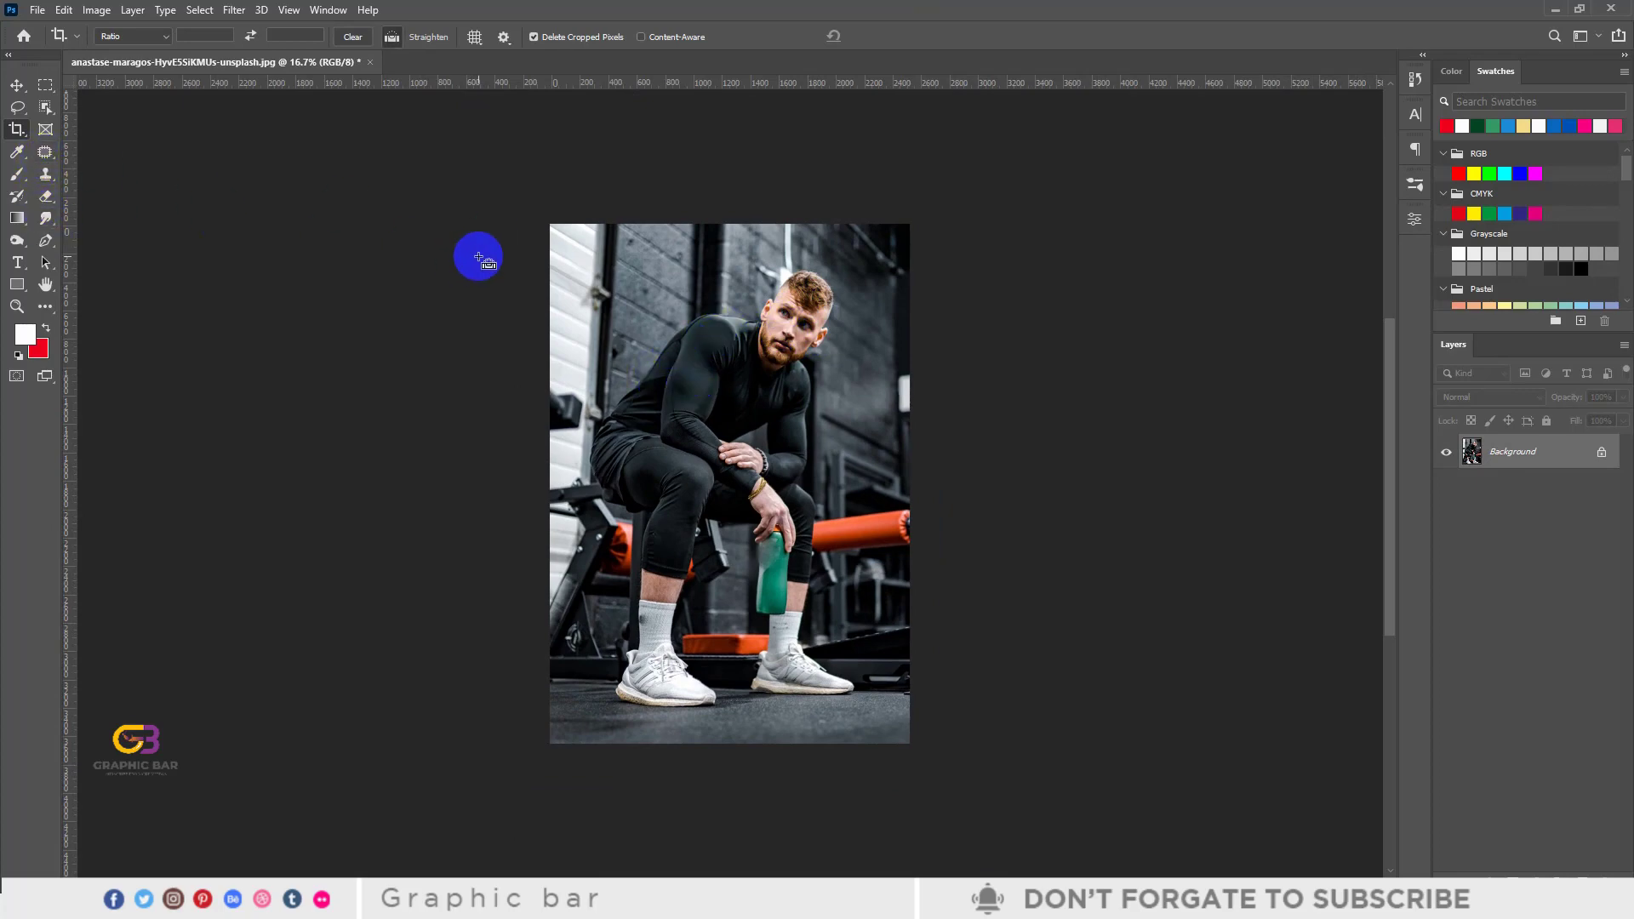
{"action": "key", "text": "ctrl+z"}
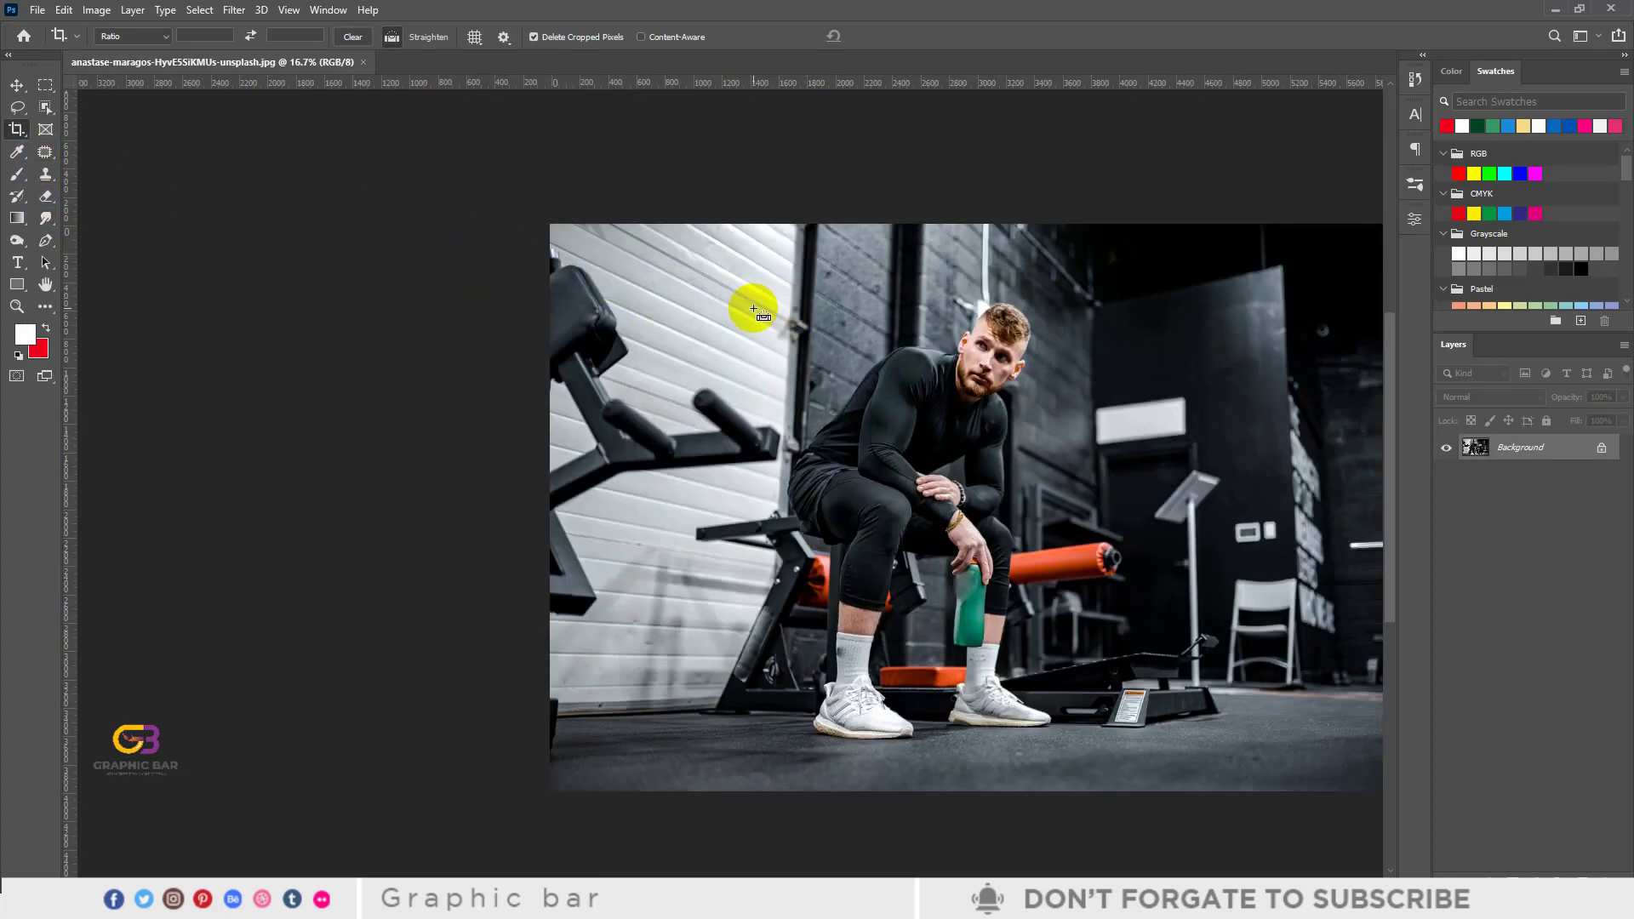
{"action": "key", "text": "ctrl+0"}
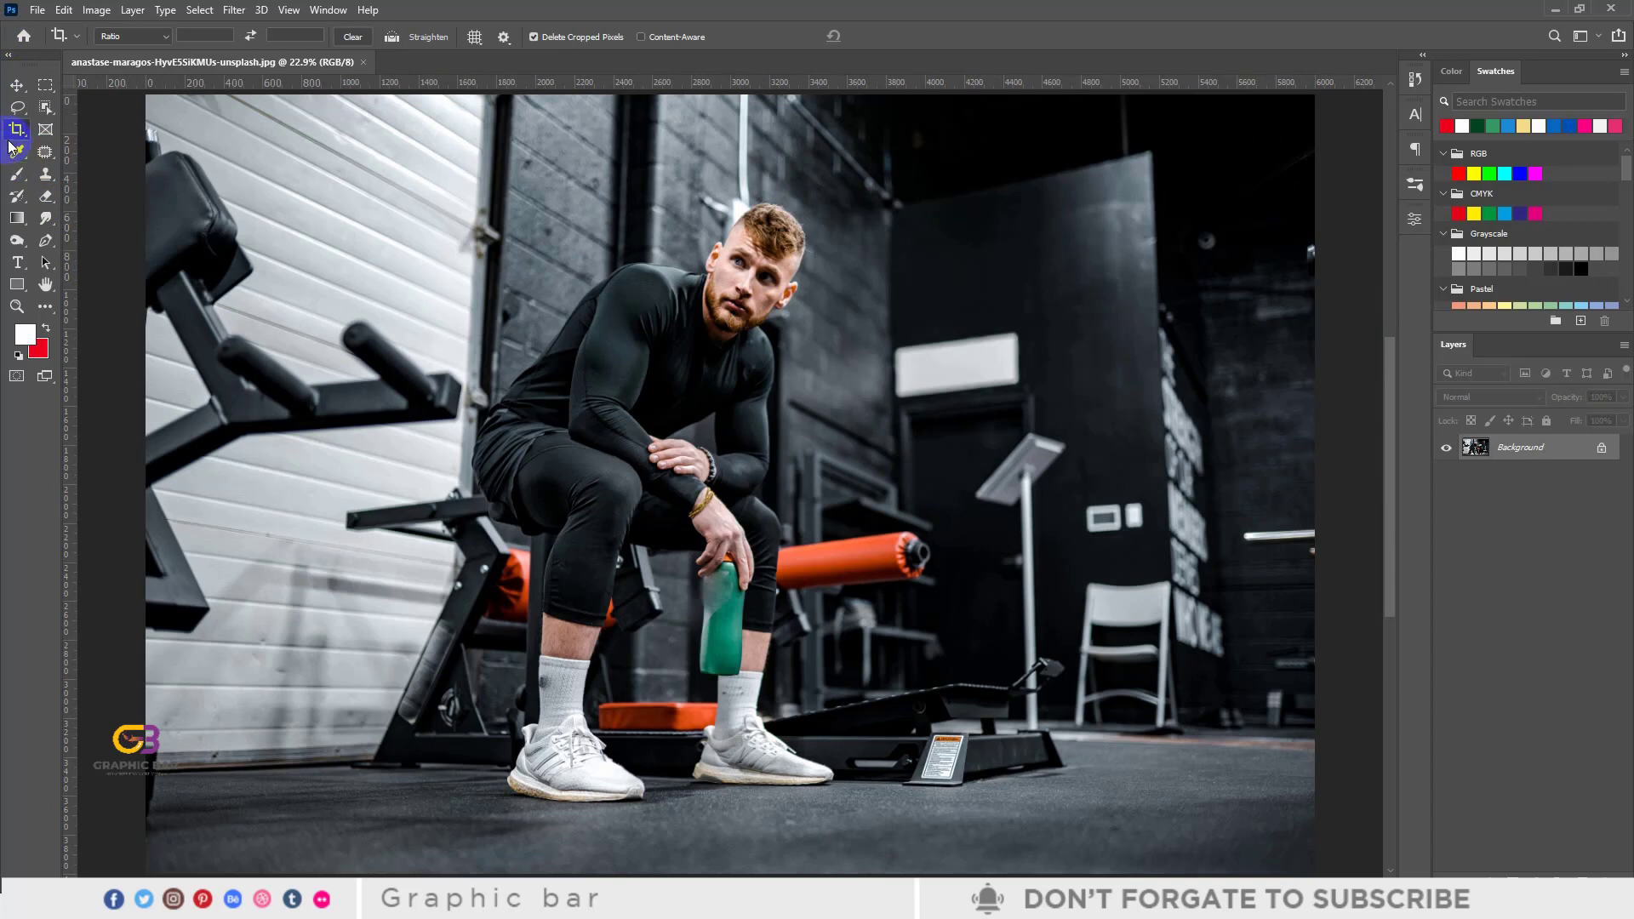
- Crop the gym photo to a square with the crop ratio set to 100 by 100
{"action": "left_click", "coordinate": [23, 129]}
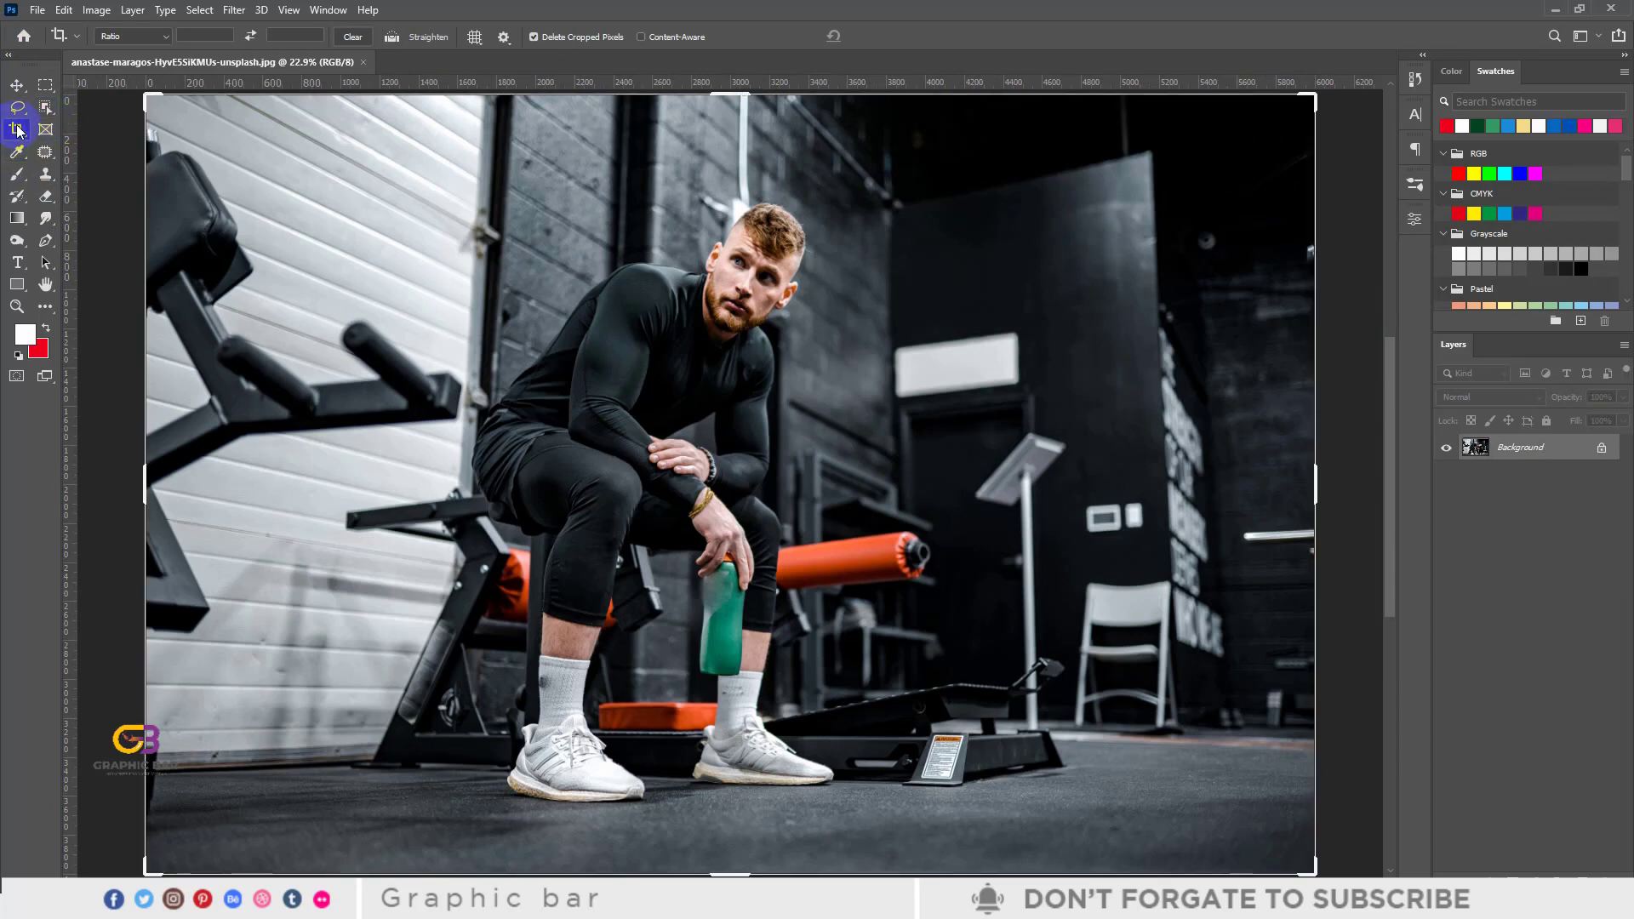
{"action": "left_click", "coordinate": [195, 34]}
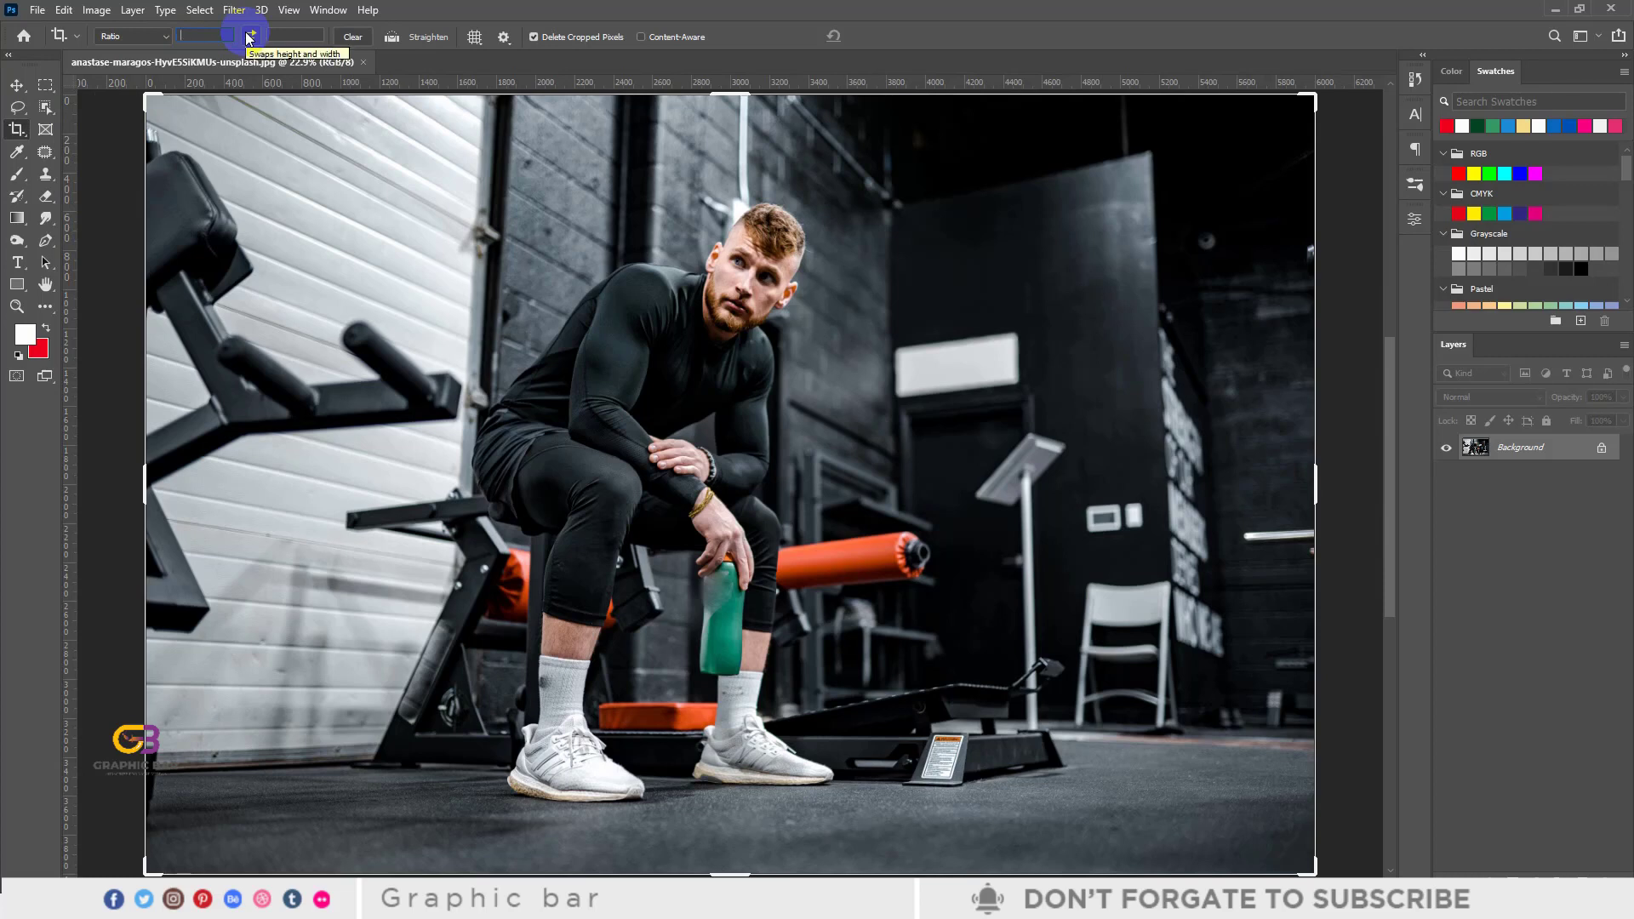
{"action": "type", "text": "100"}
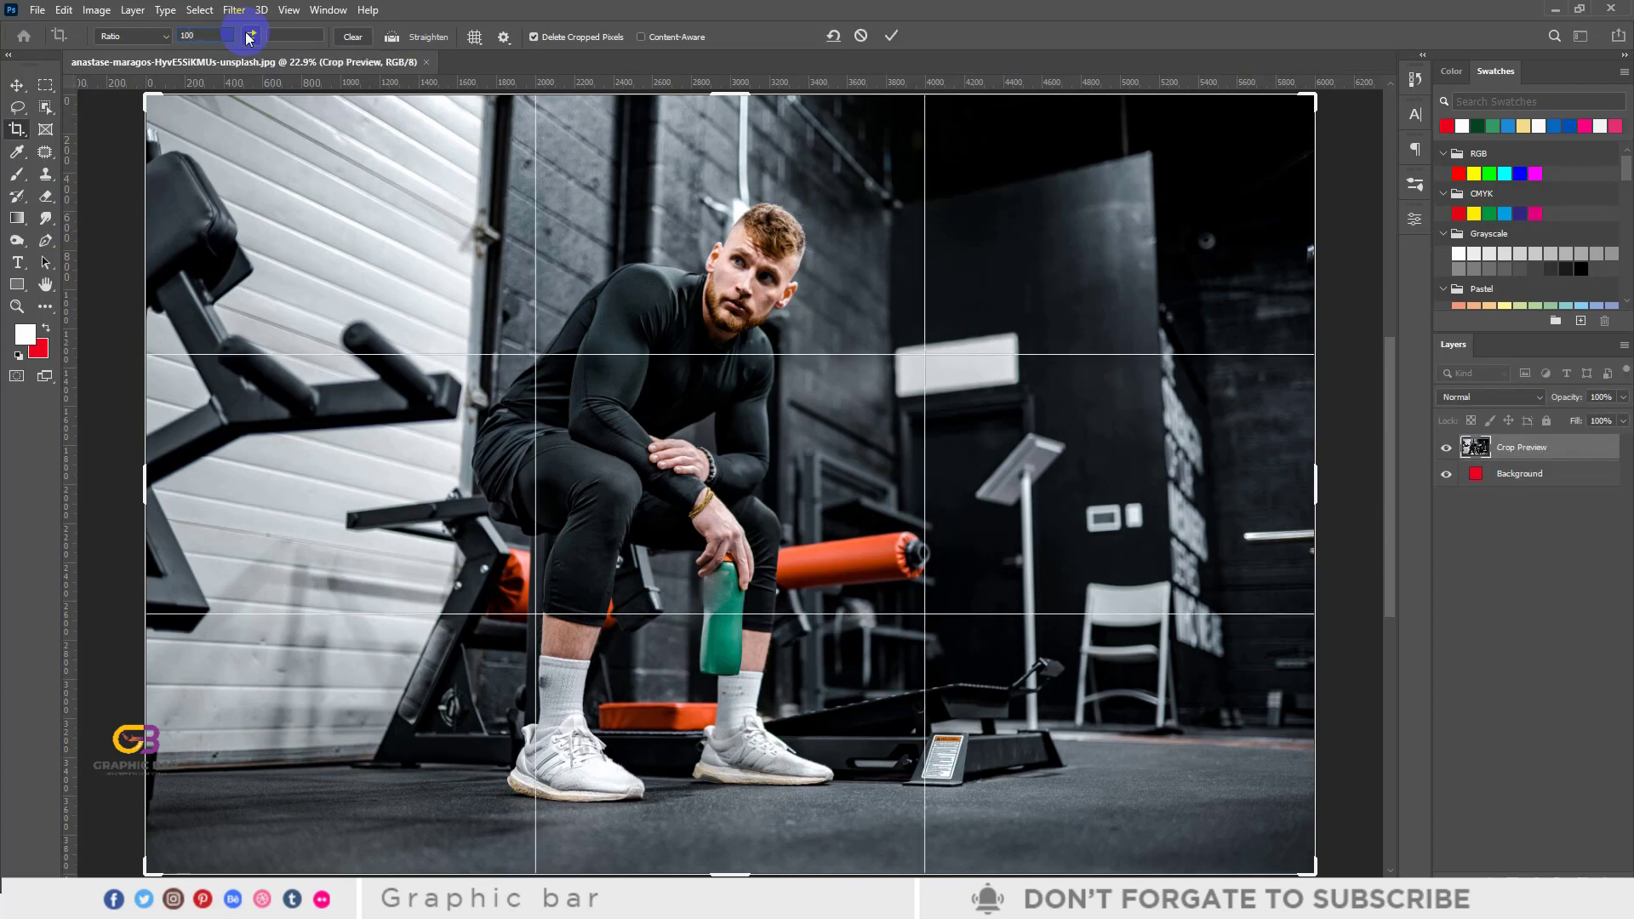
{"action": "left_click", "coordinate": [294, 38]}
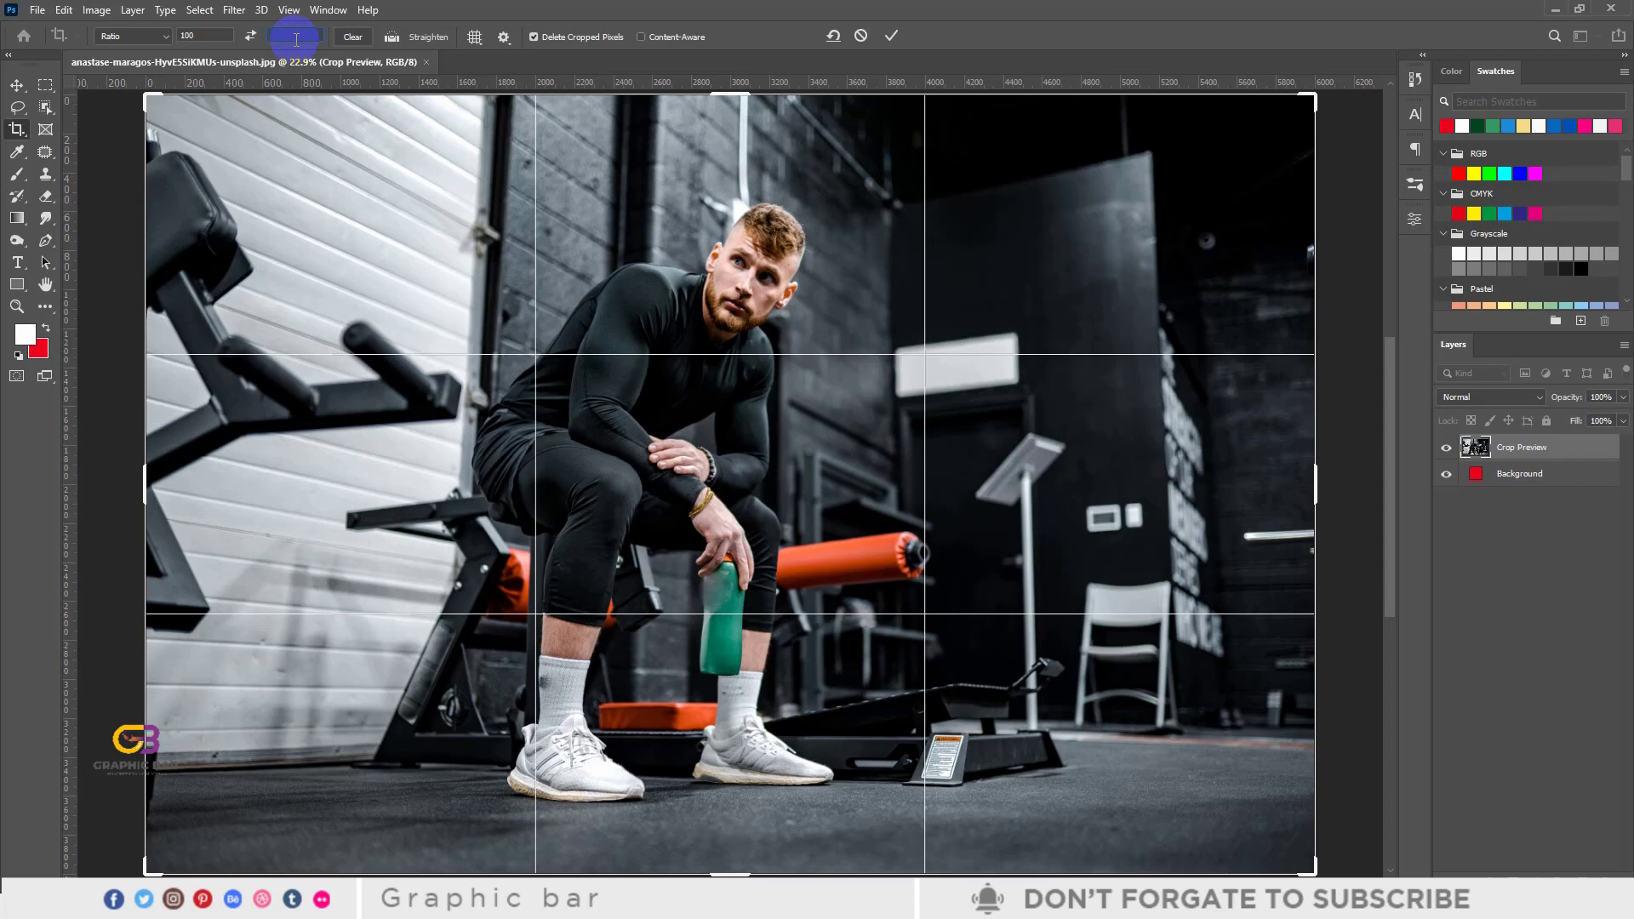
{"action": "type", "text": "100"}
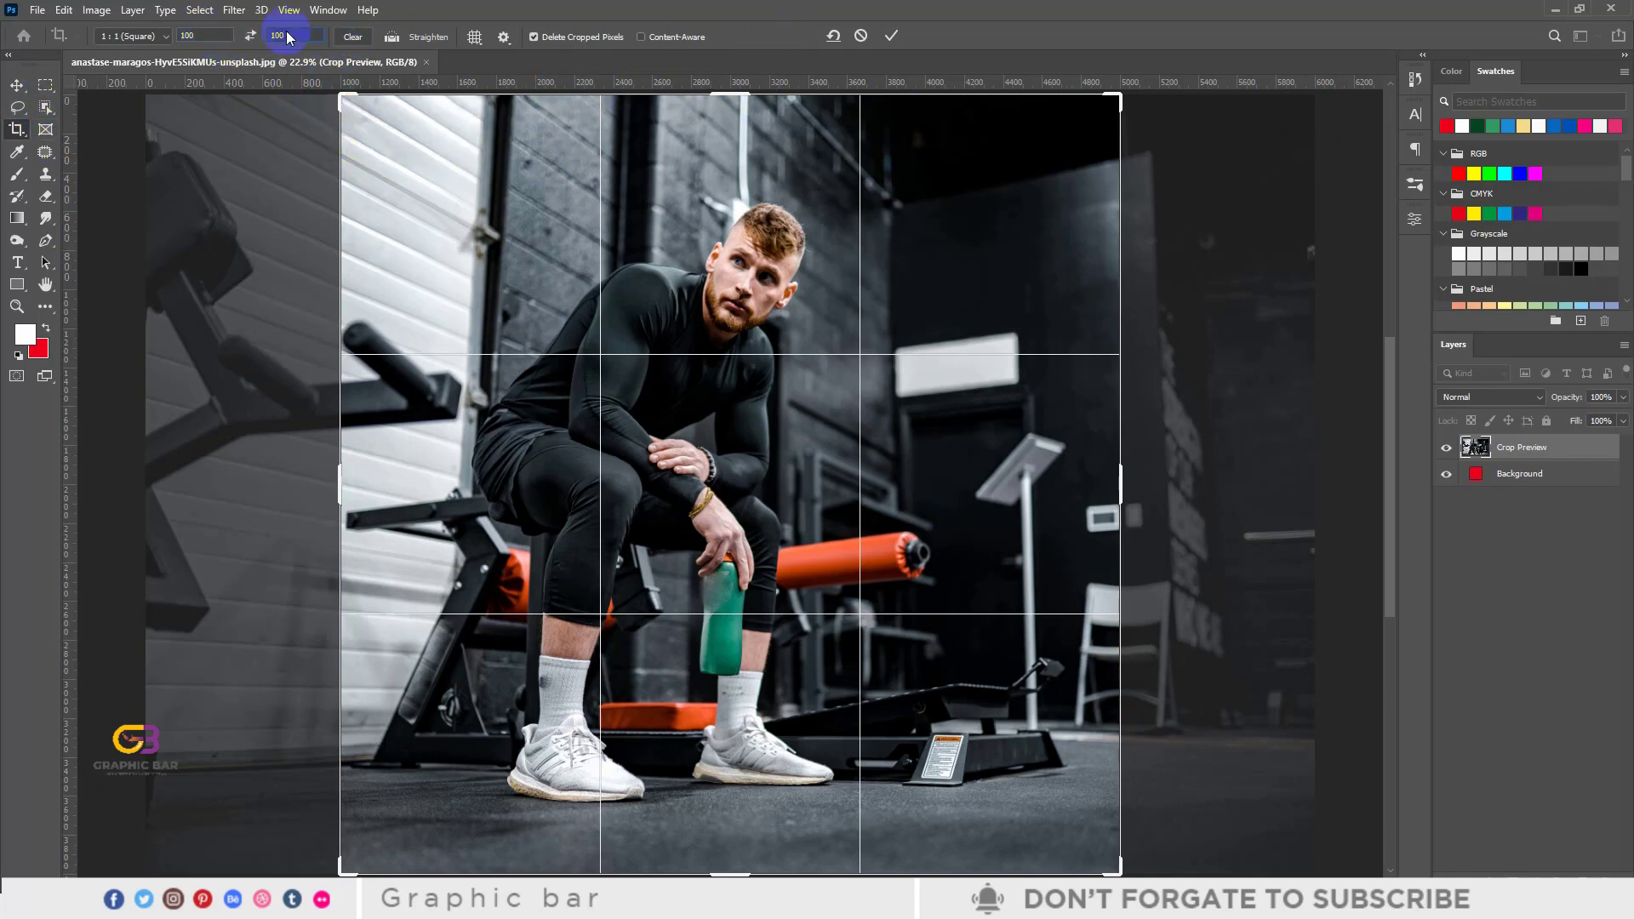
{"action": "left_click", "coordinate": [891, 36]}
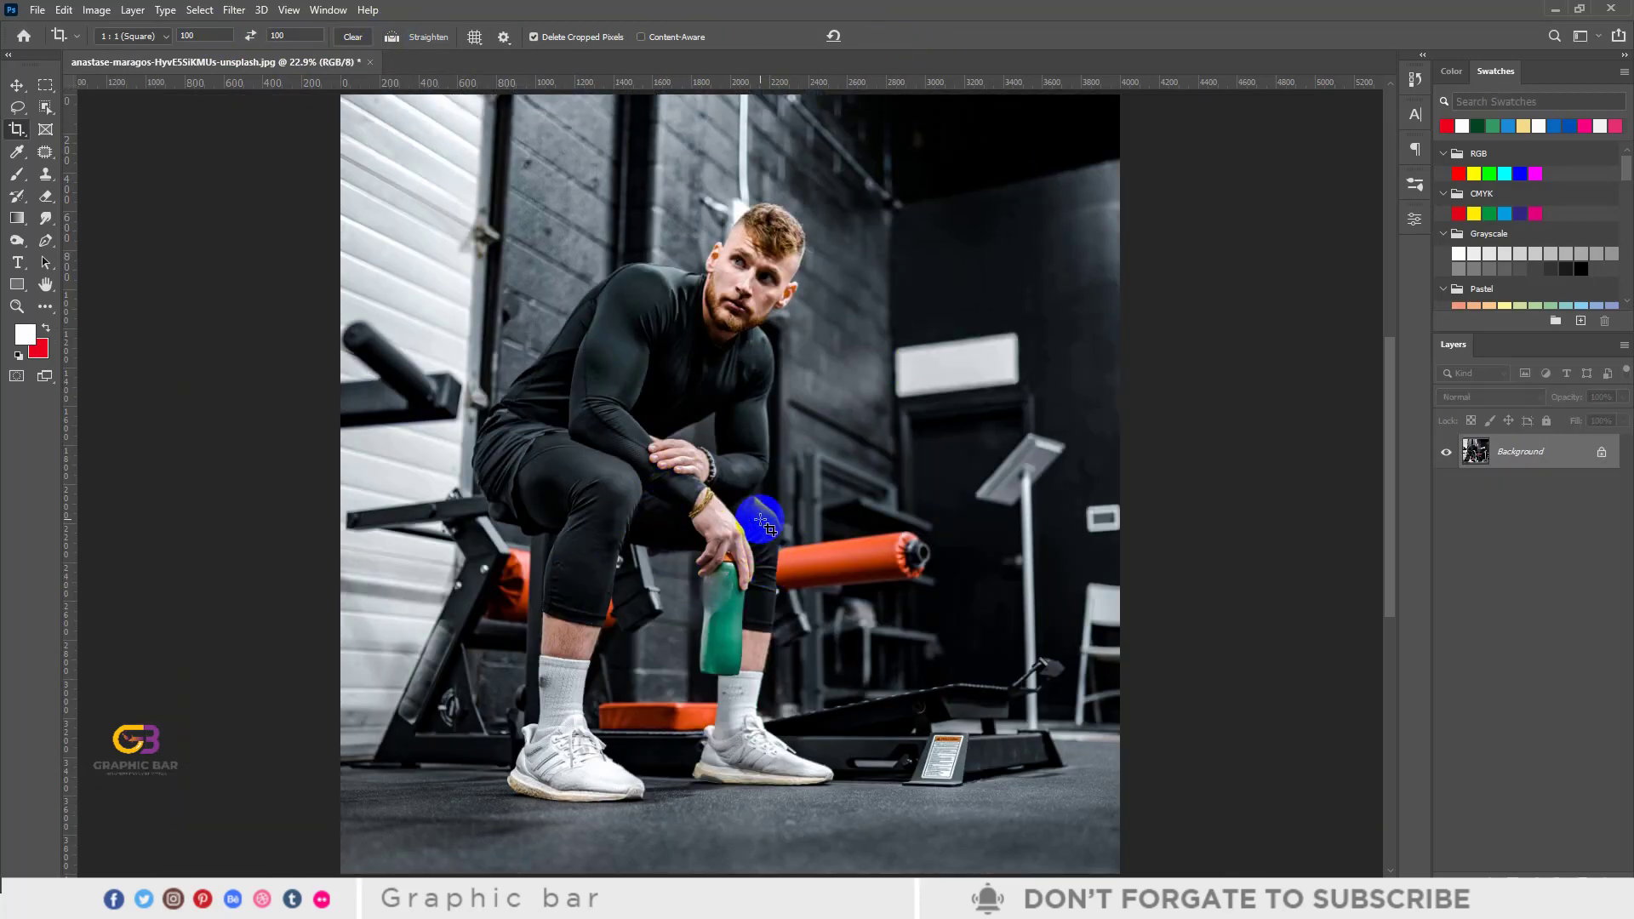
- Undo the square crop and fit the restored full photo in the window
{"action": "scroll", "coordinate": [775, 530], "scroll_direction": "up", "scroll_amount": 1}
{"action": "scroll", "coordinate": [545, 372], "scroll_direction": "down", "scroll_amount": 2}
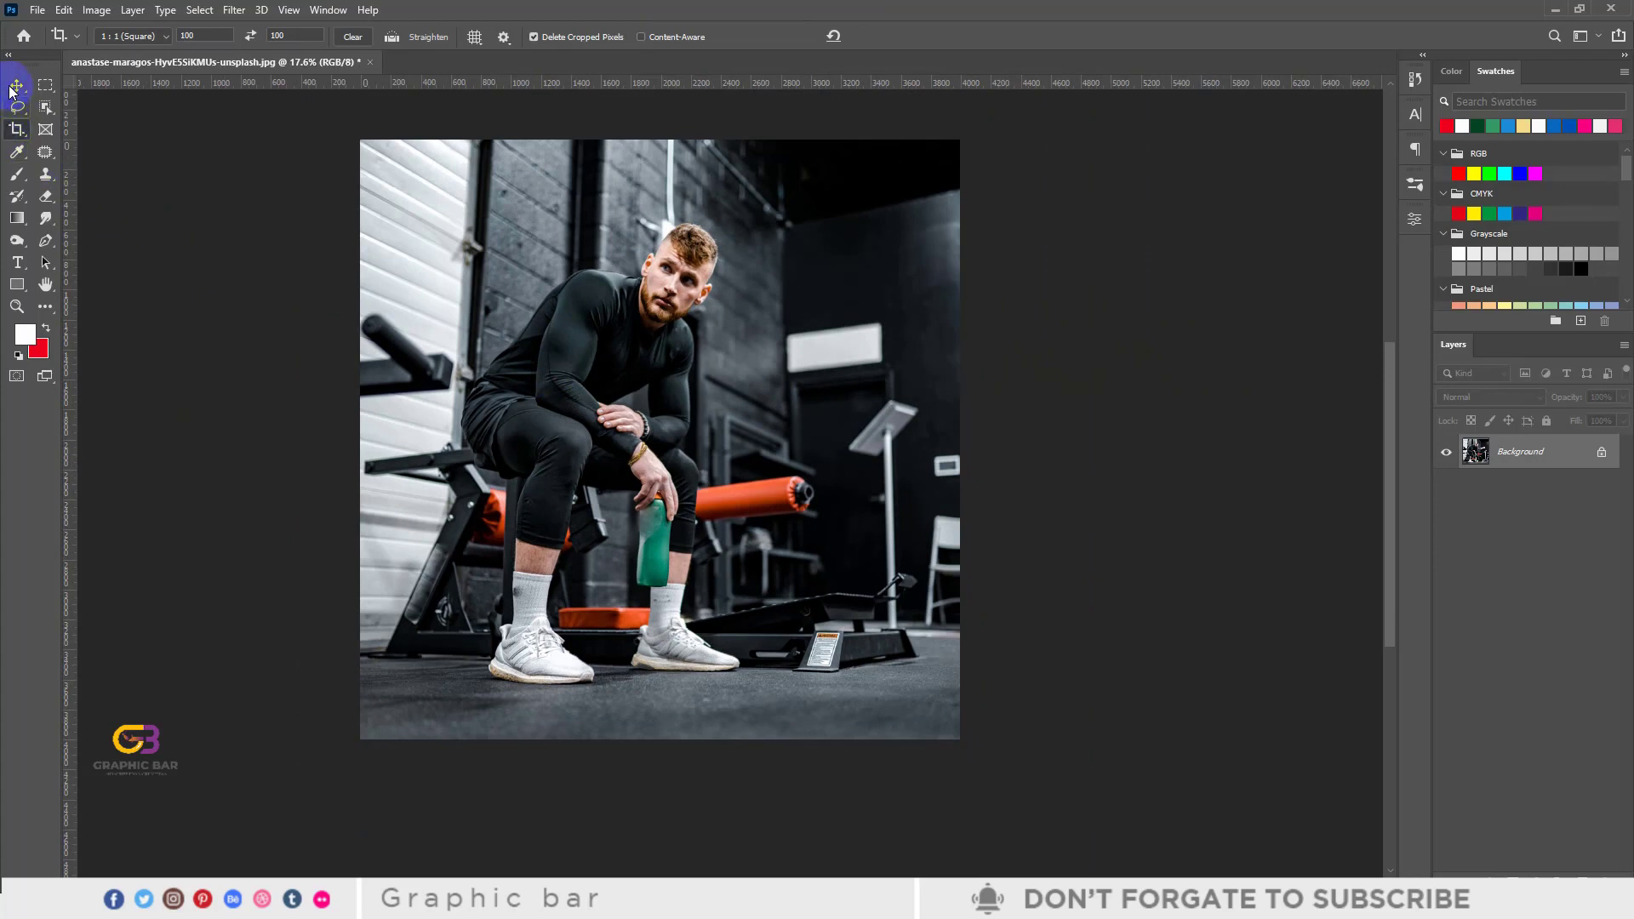
{"action": "left_click", "coordinate": [14, 88]}
{"action": "left_click_drag", "start_coordinate": [591, 352], "coordinate": [605, 381]}
{"action": "left_click", "coordinate": [955, 378]}
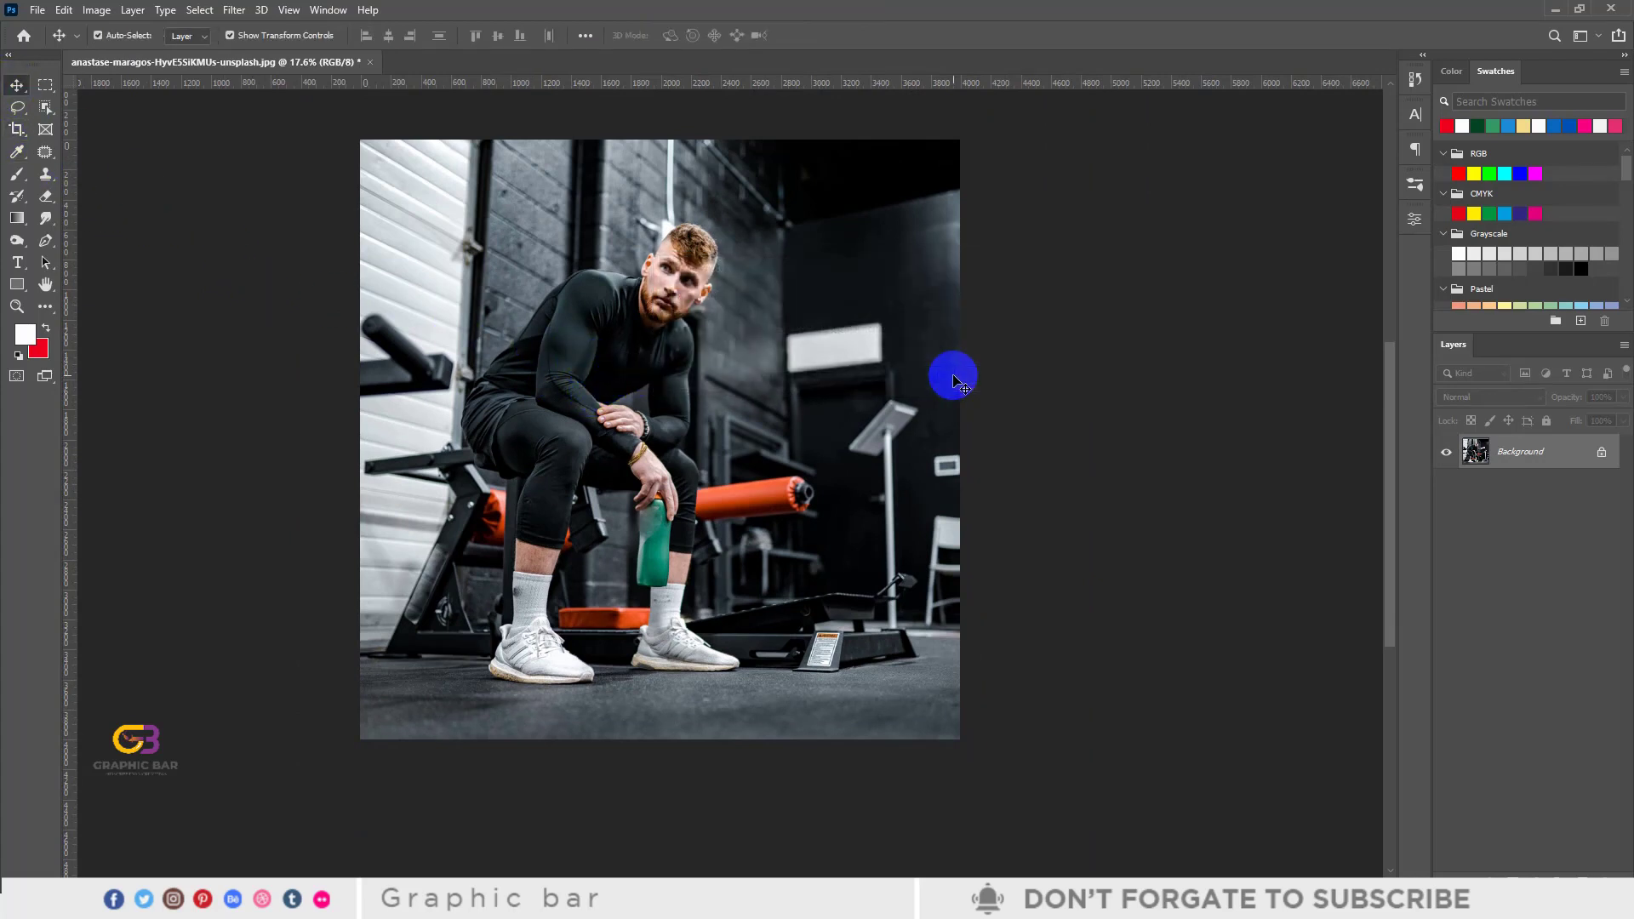
{"action": "key", "text": "ctrl+0"}
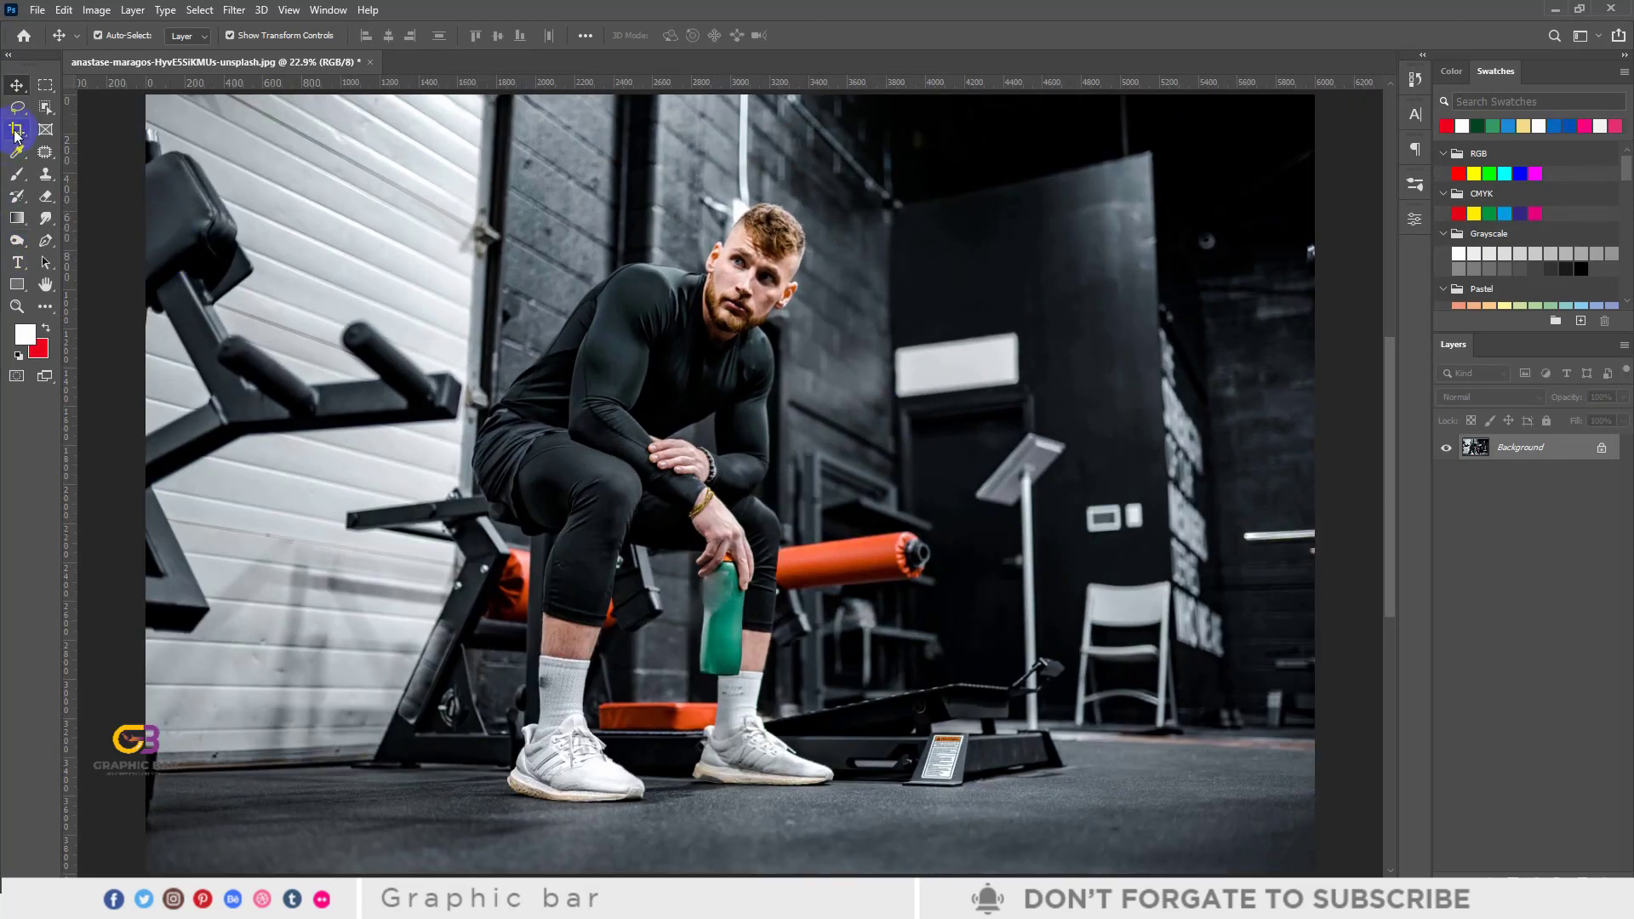
- Activate the Perspective Crop tool and close the gym photo without saving its changes
{"action": "left_click", "coordinate": [15, 133]}
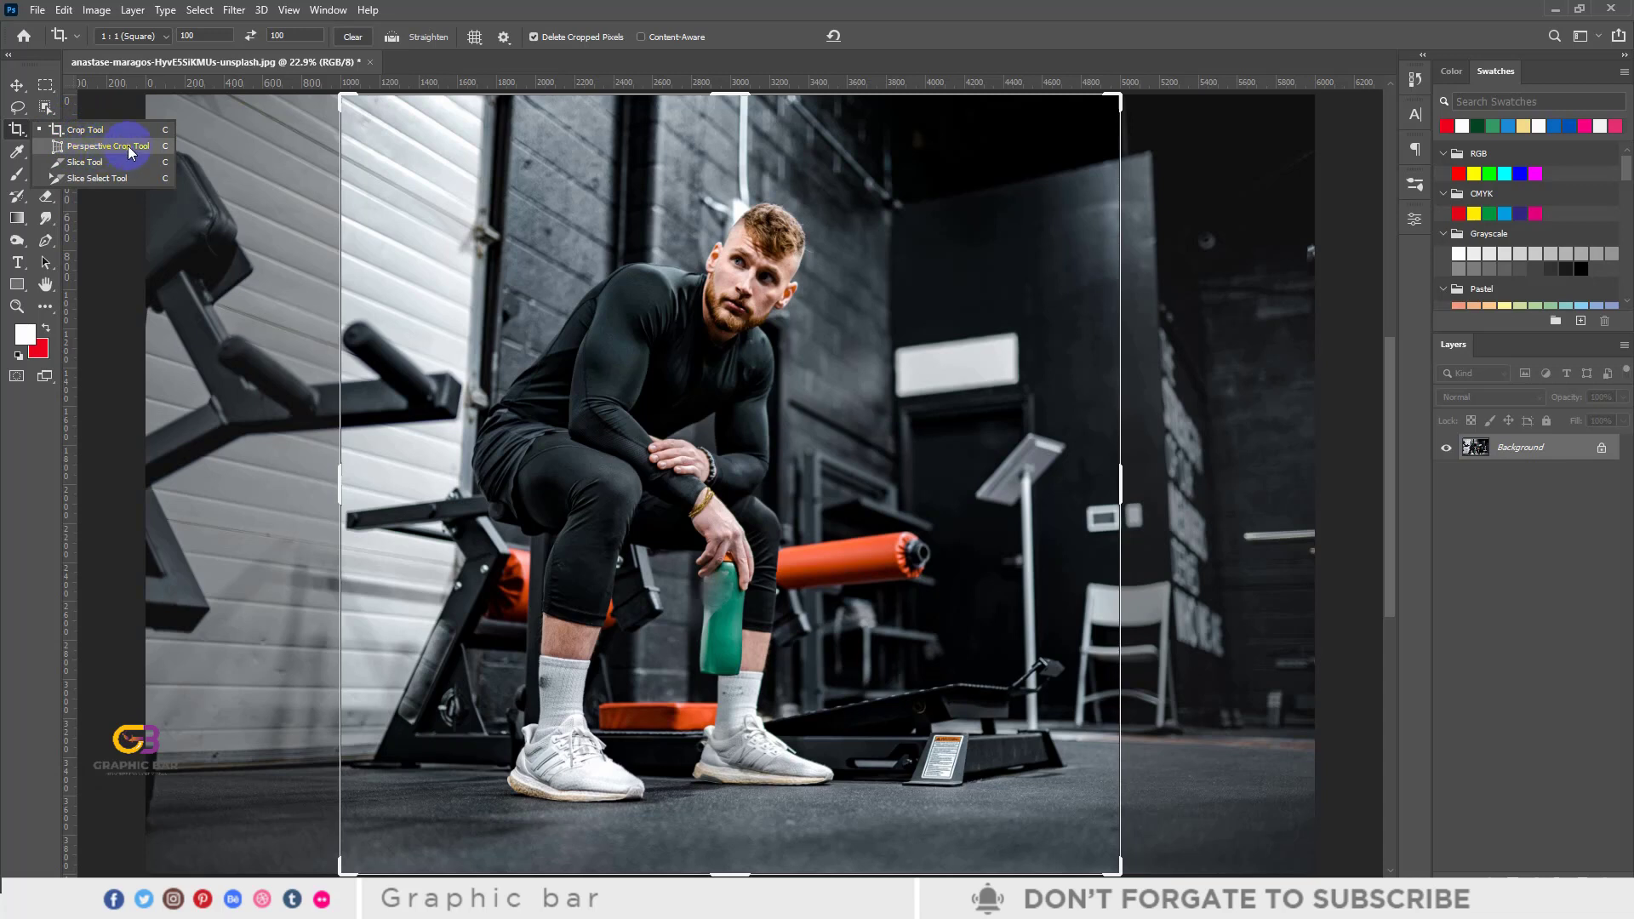
{"action": "left_click", "coordinate": [98, 147]}
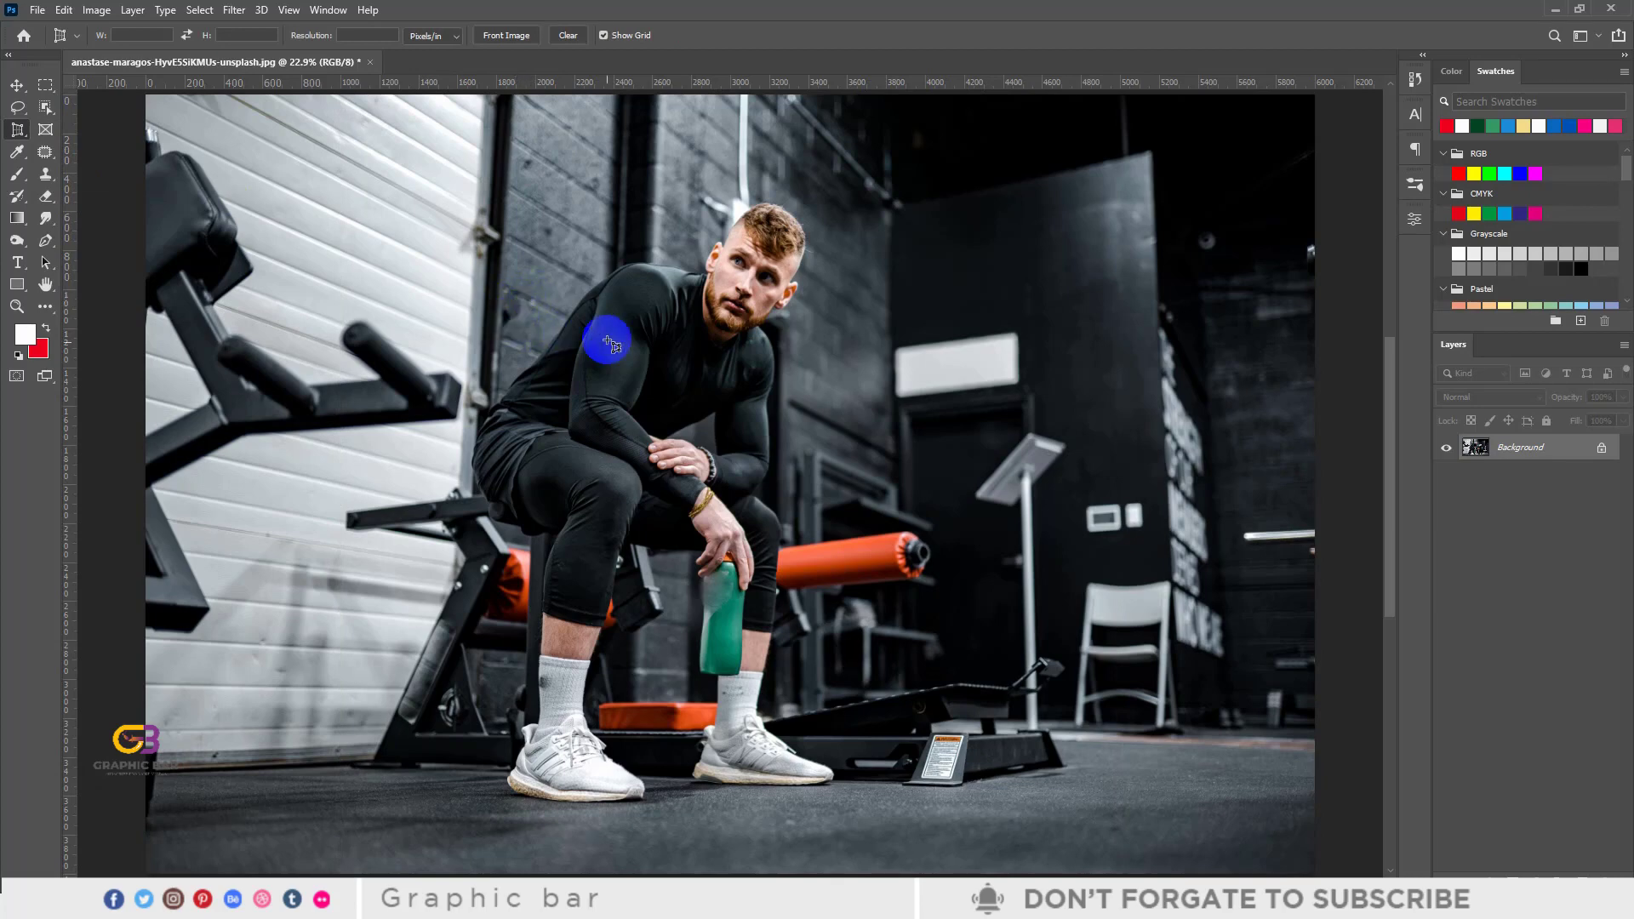
{"action": "scroll", "coordinate": [715, 345], "scroll_direction": "down", "scroll_amount": 2}
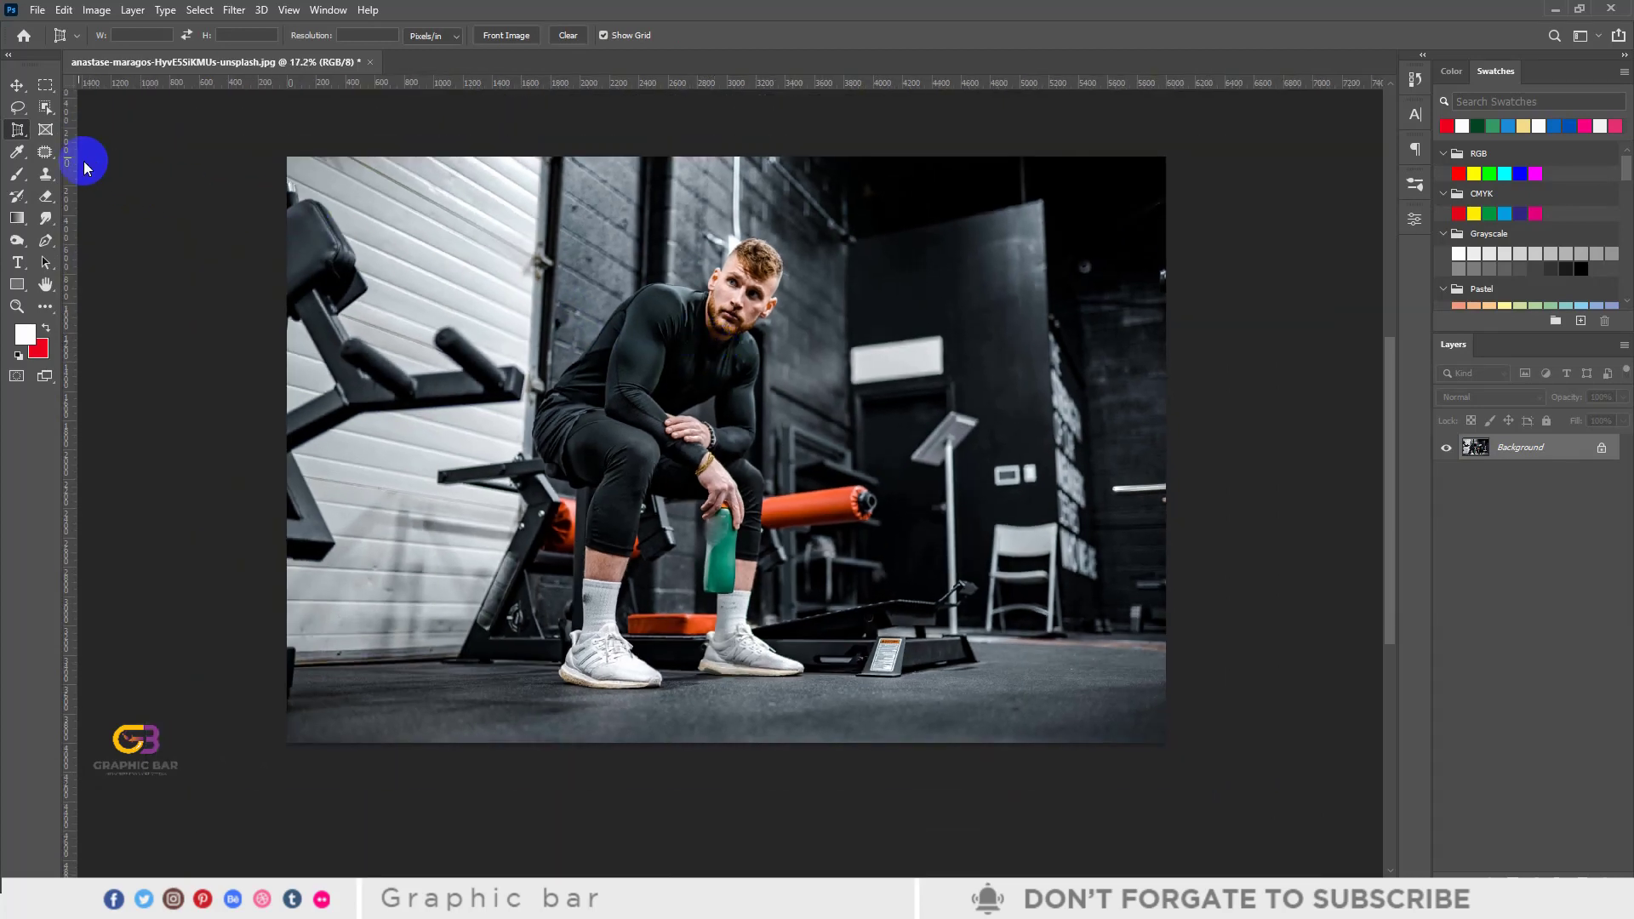
{"action": "right_click", "coordinate": [17, 130]}
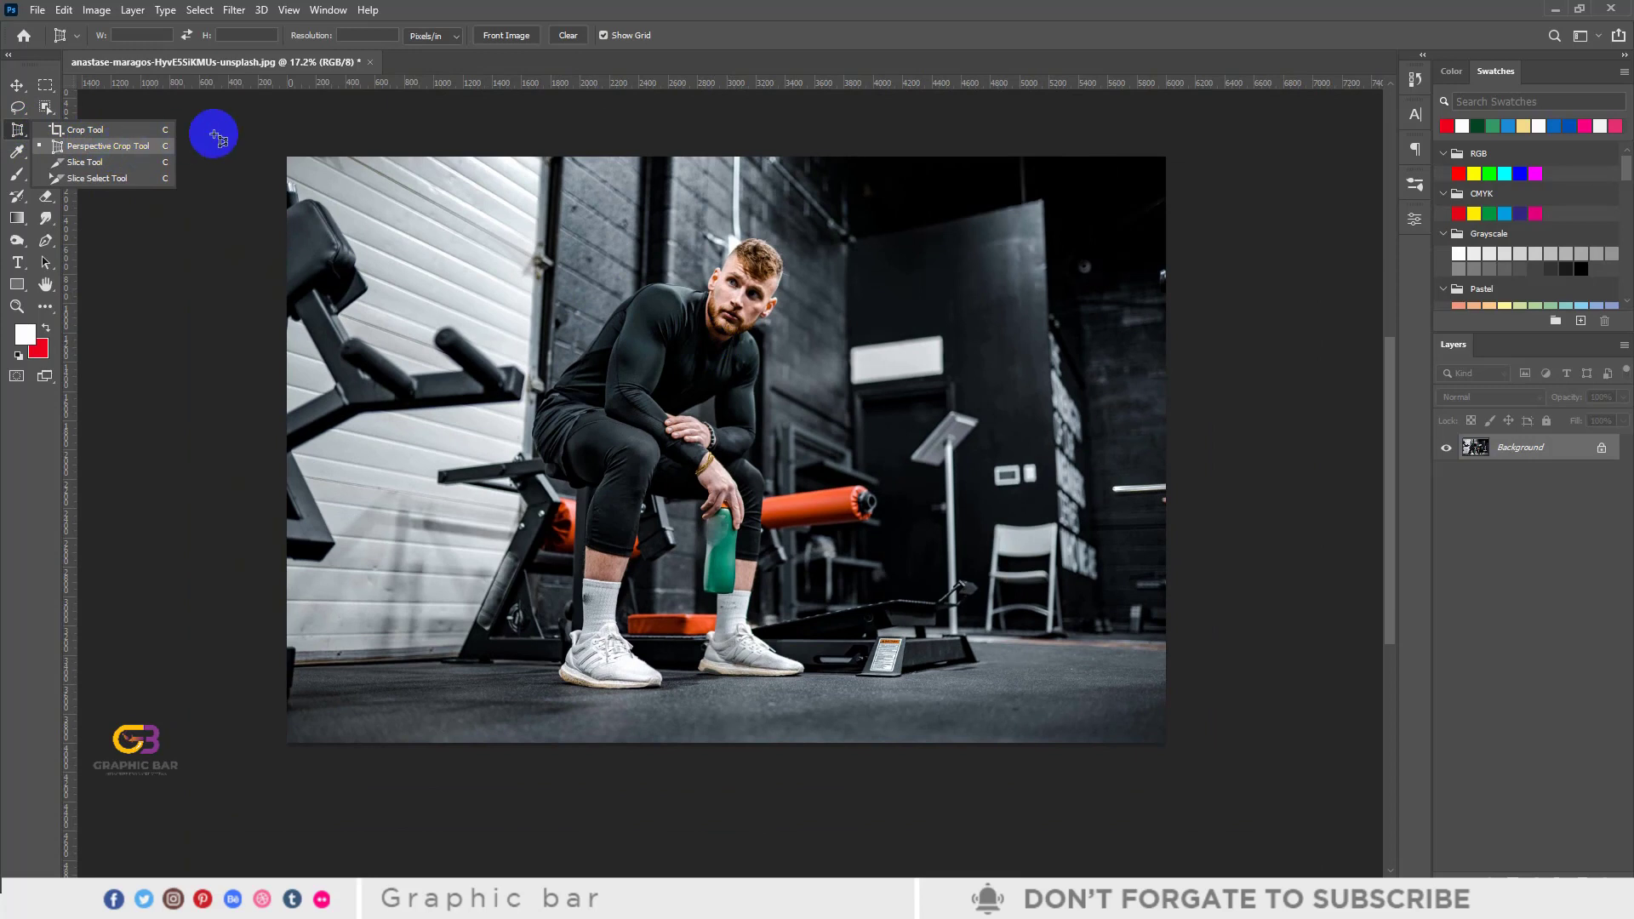
{"action": "left_click", "coordinate": [372, 63]}
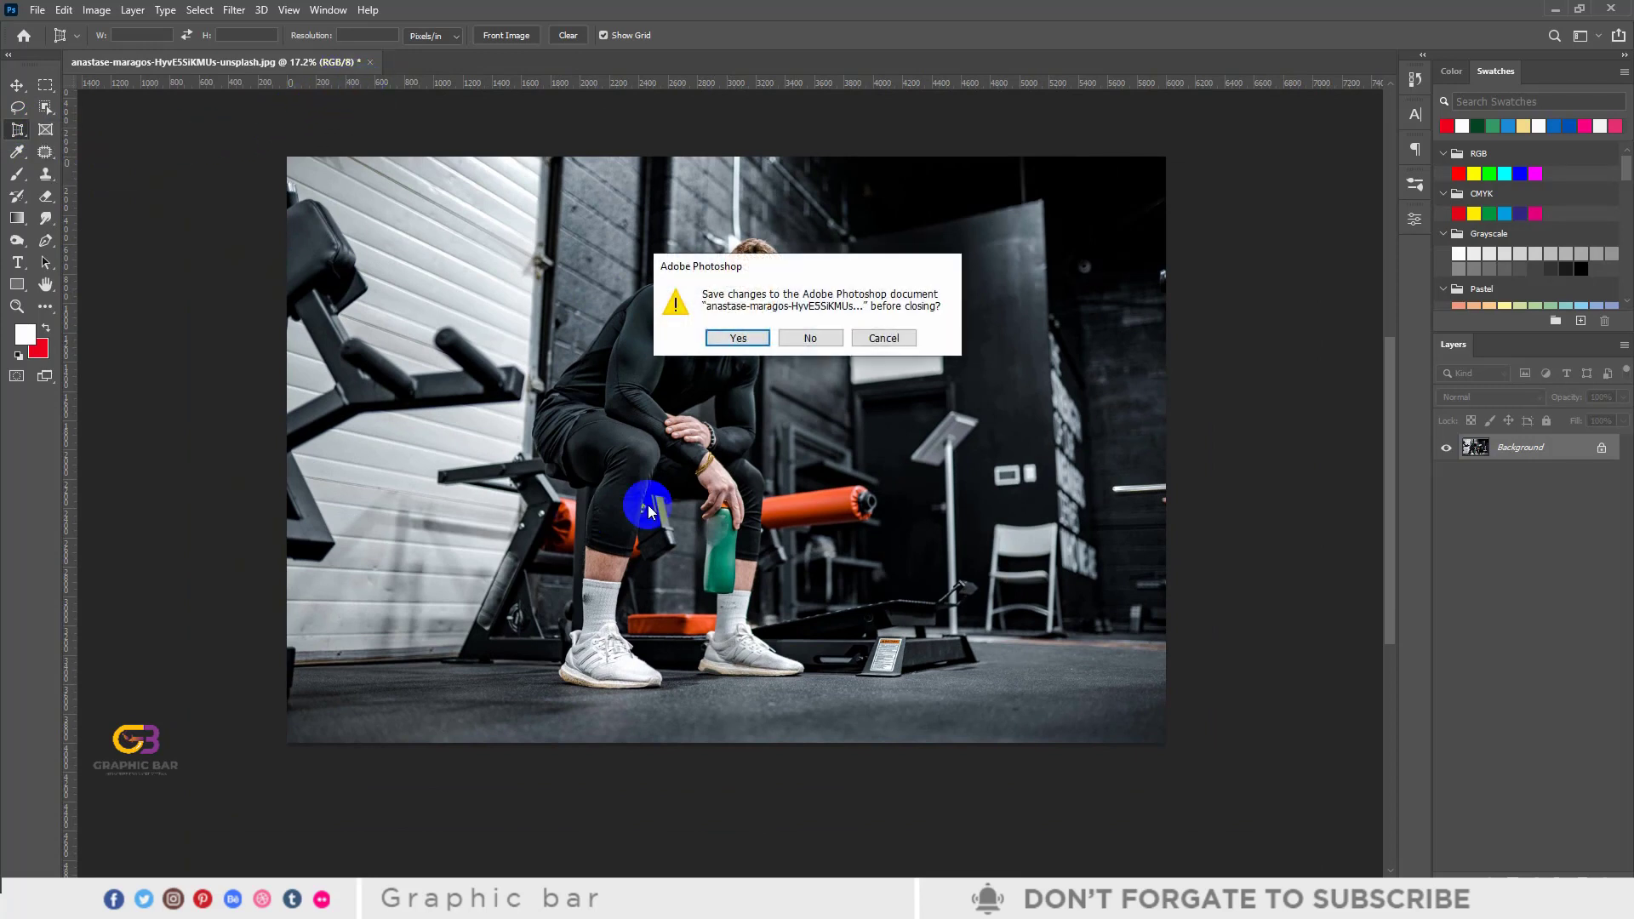
{"action": "left_click", "coordinate": [806, 336]}
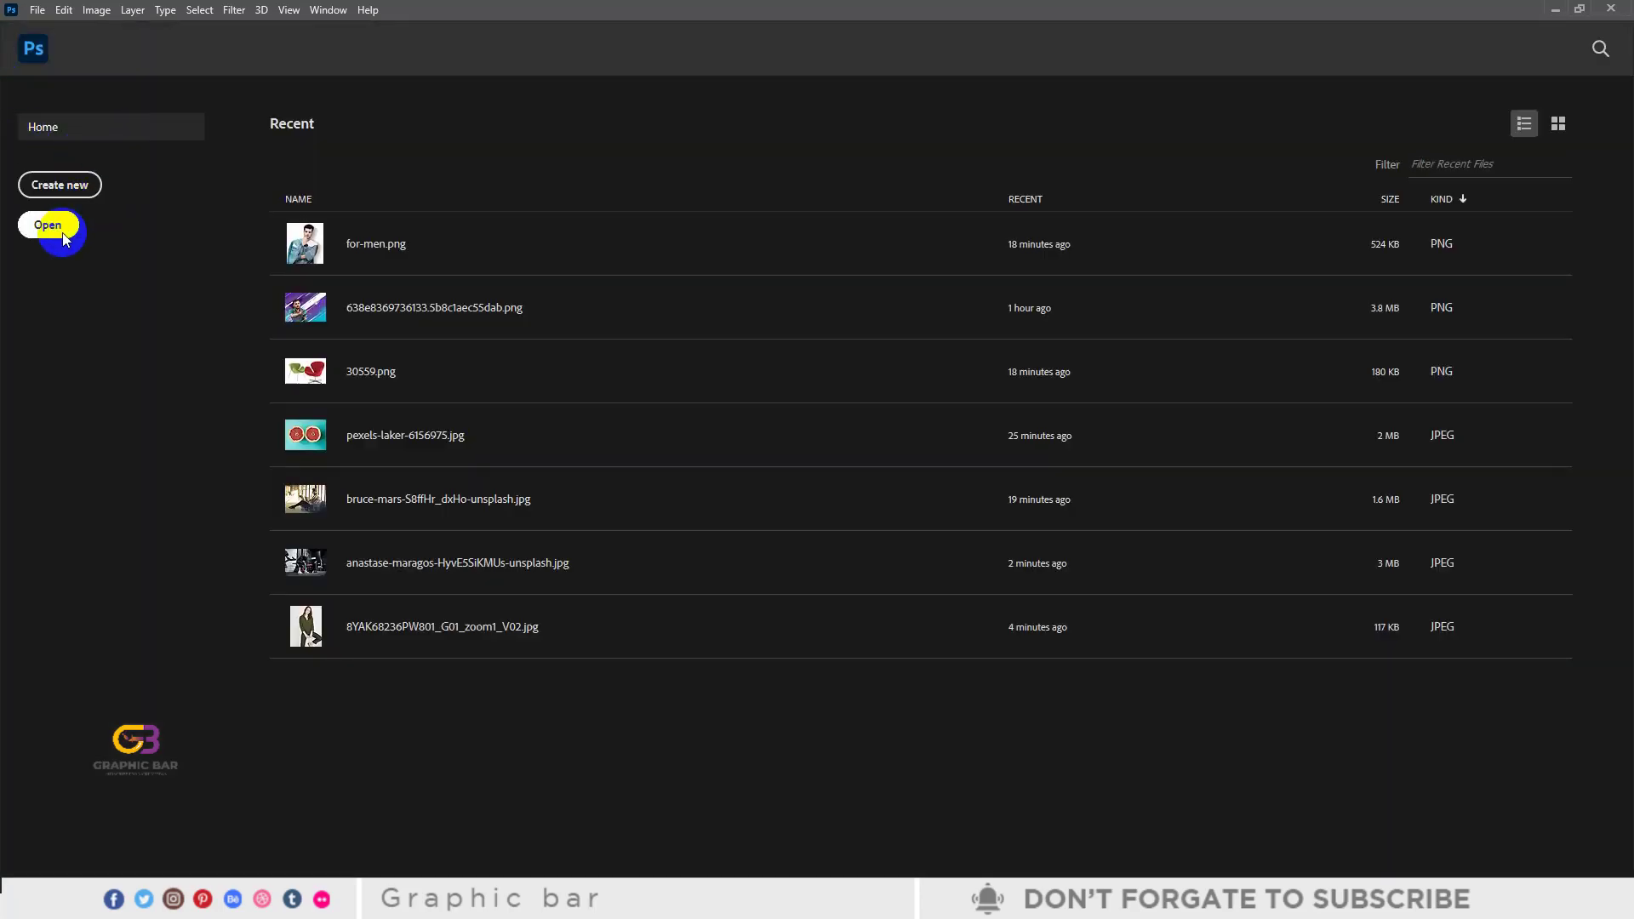
- Open Shark-Professional-Corporate-Business-Card-Template-4.jpg from the Desktop
{"action": "left_click", "coordinate": [49, 224]}
{"action": "left_click", "coordinate": [63, 137]}
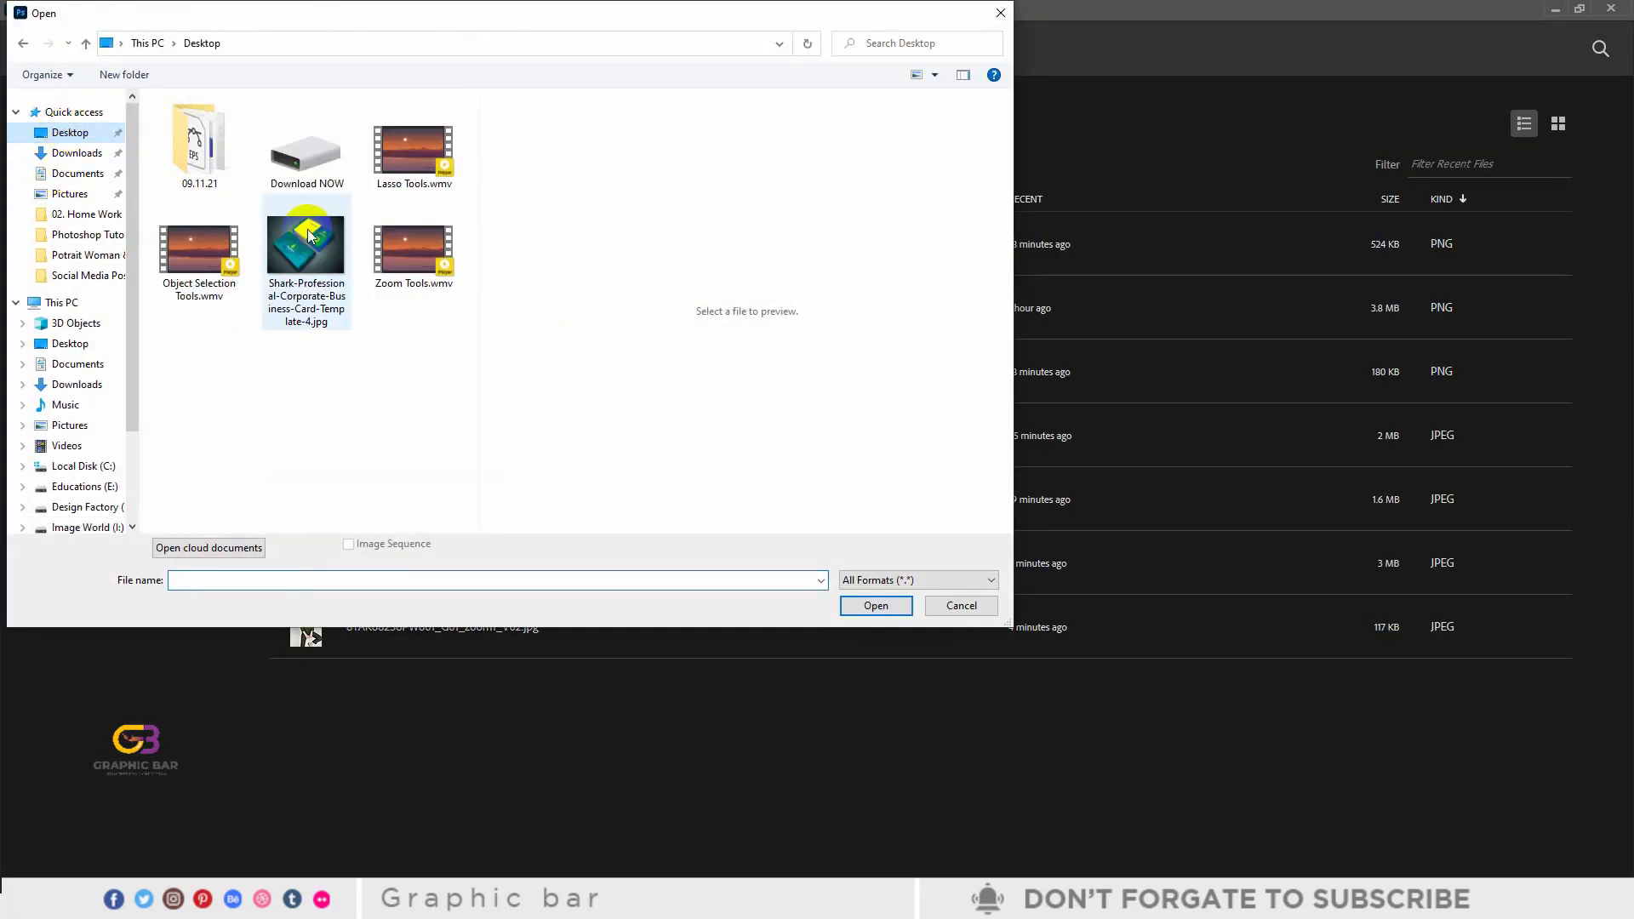
{"action": "left_click", "coordinate": [306, 256]}
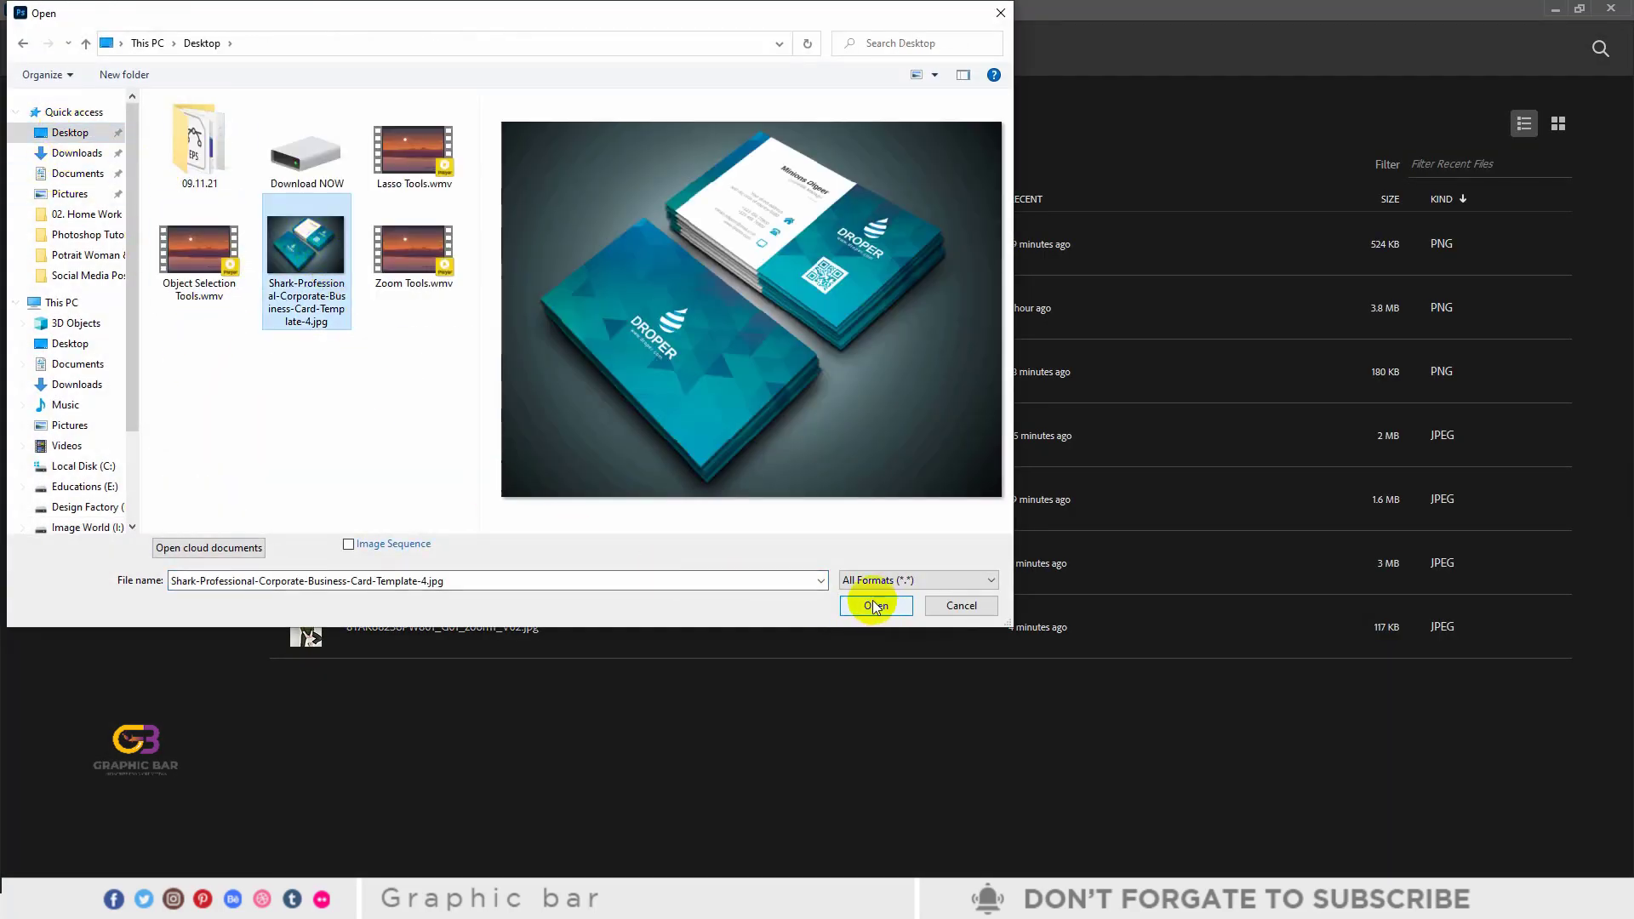
{"action": "left_click", "coordinate": [876, 606]}
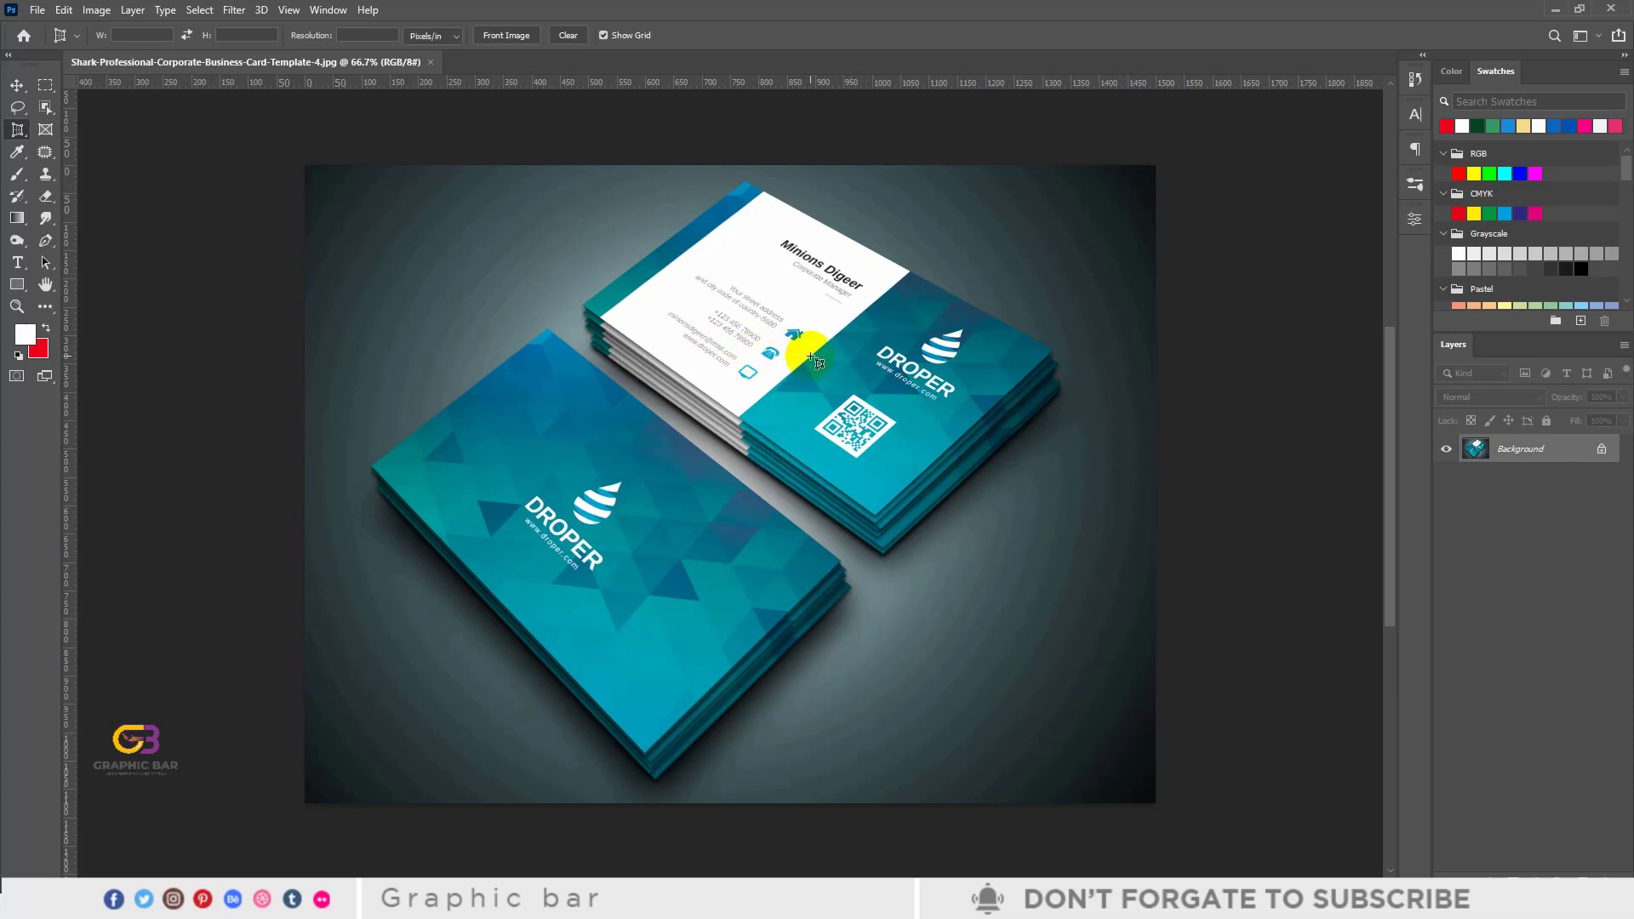
- Use the Perspective Crop tool to place crop corners on the corners of the upper business card with the QR code
{"action": "right_click", "coordinate": [17, 130]}
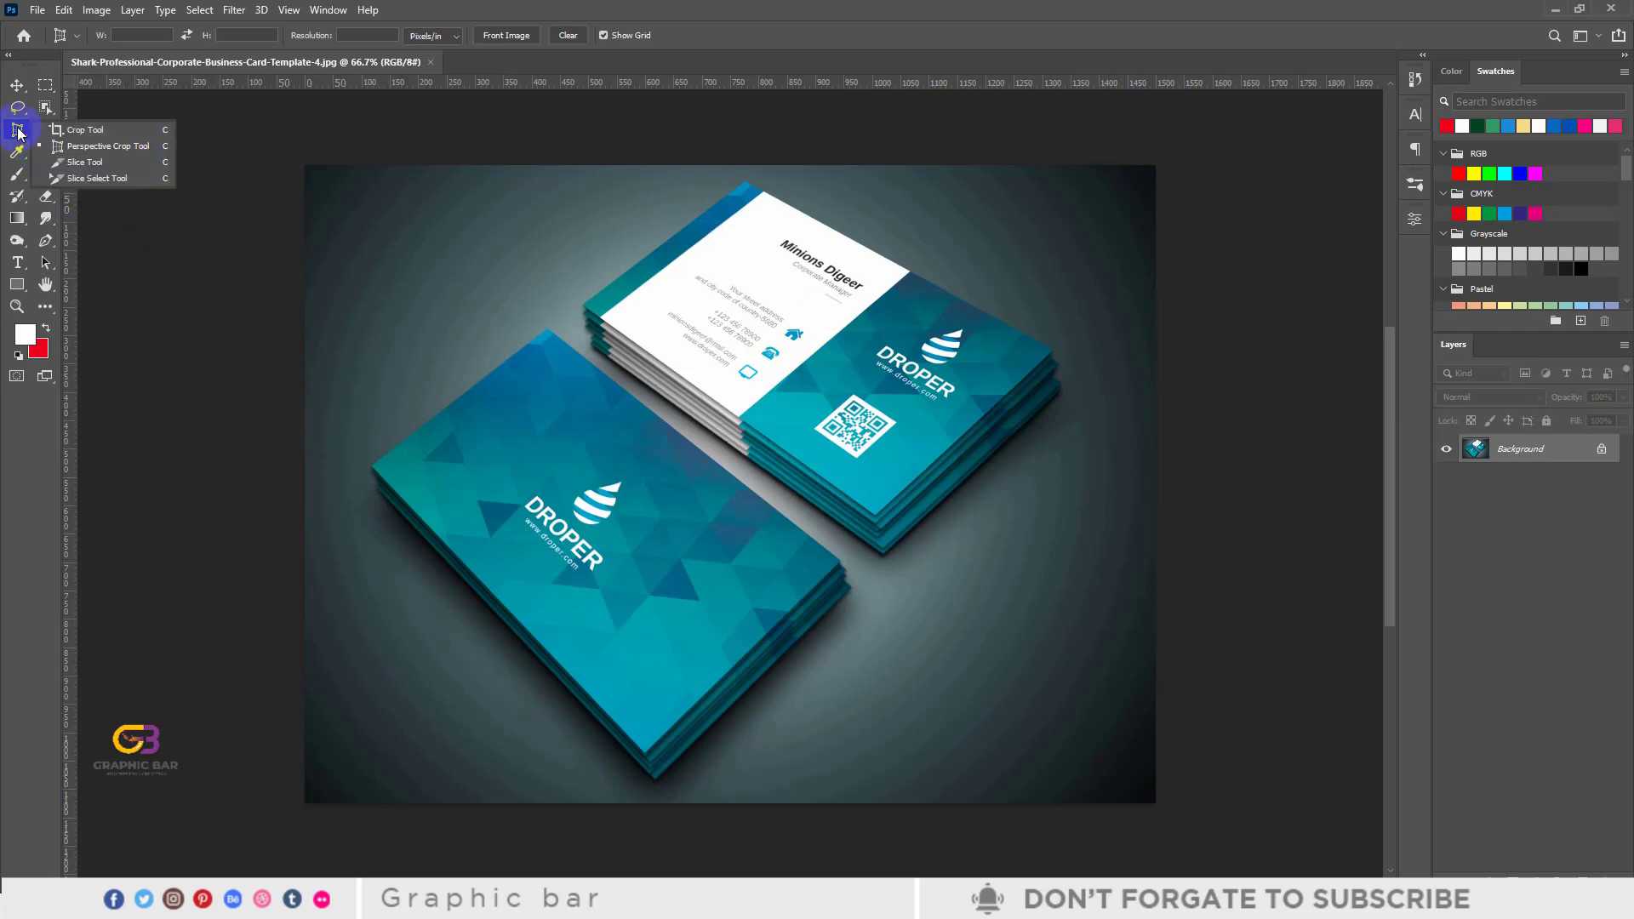
{"action": "left_click", "coordinate": [122, 151]}
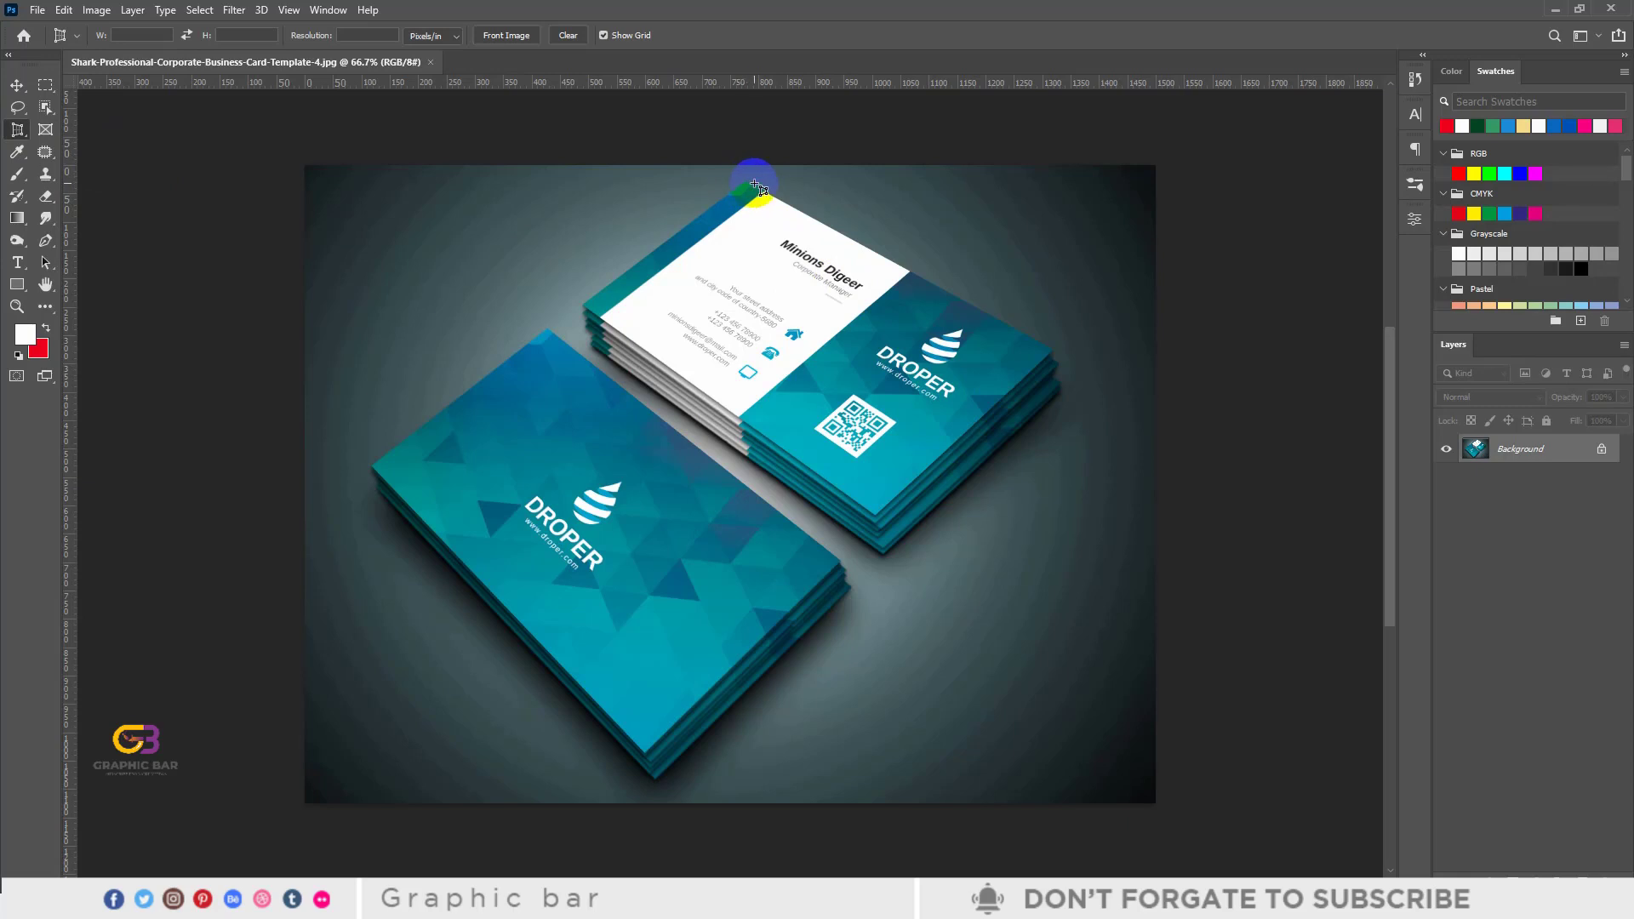
{"action": "scroll", "coordinate": [755, 185], "scroll_direction": "up", "scroll_amount": 5}
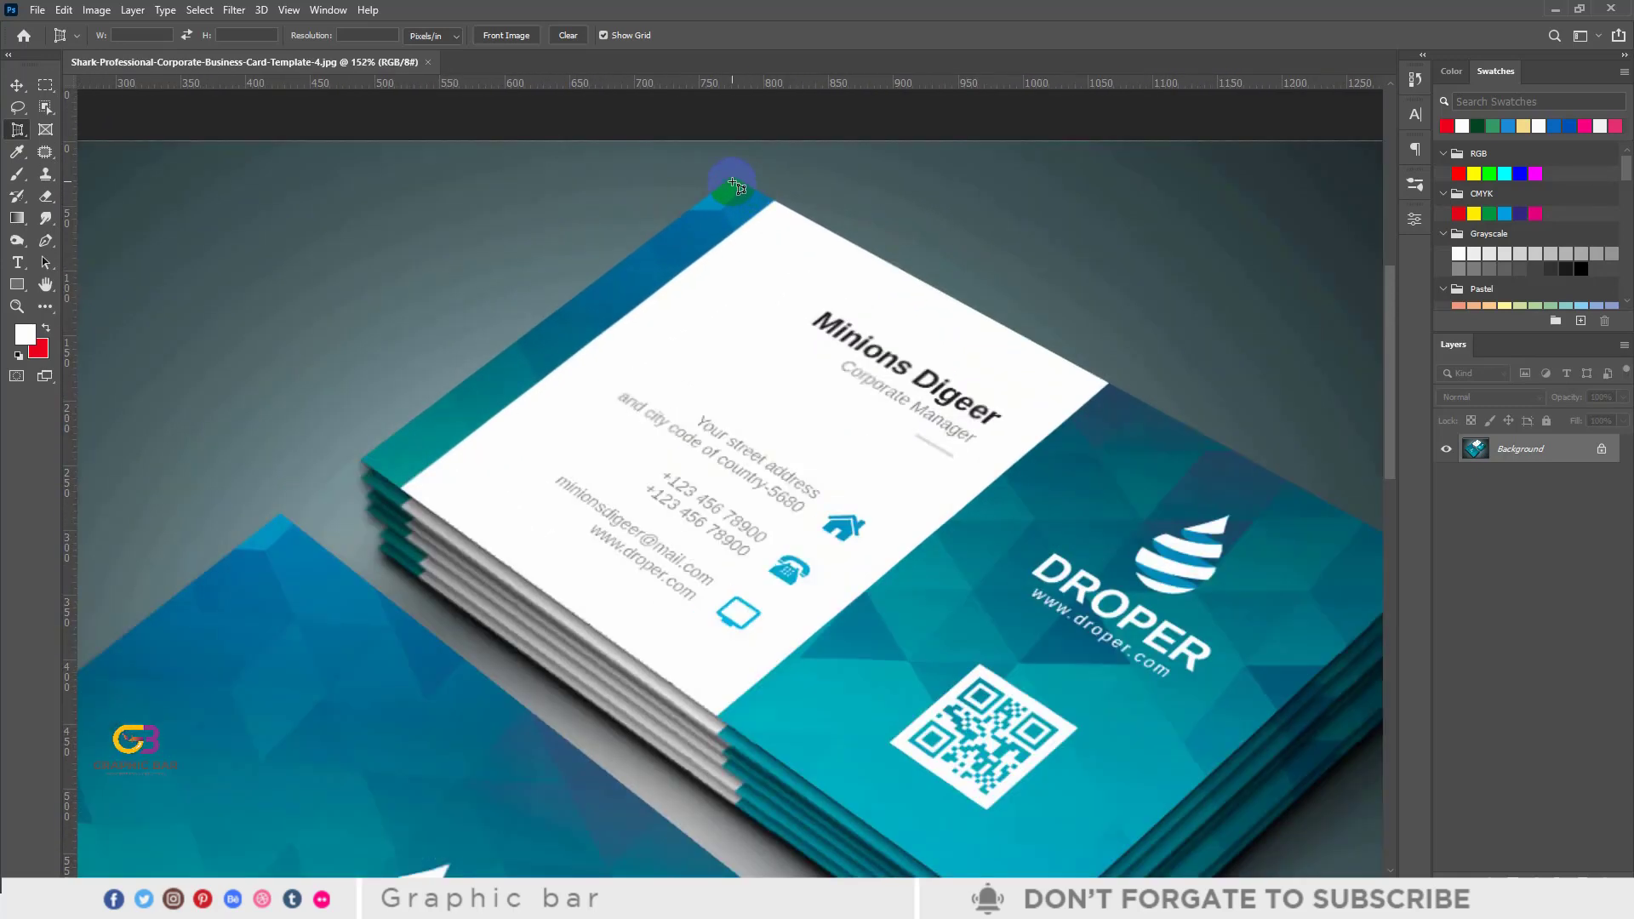
{"action": "left_click", "coordinate": [731, 181]}
{"action": "left_click_drag", "start_coordinate": [1003, 787], "coordinate": [713, 561]}
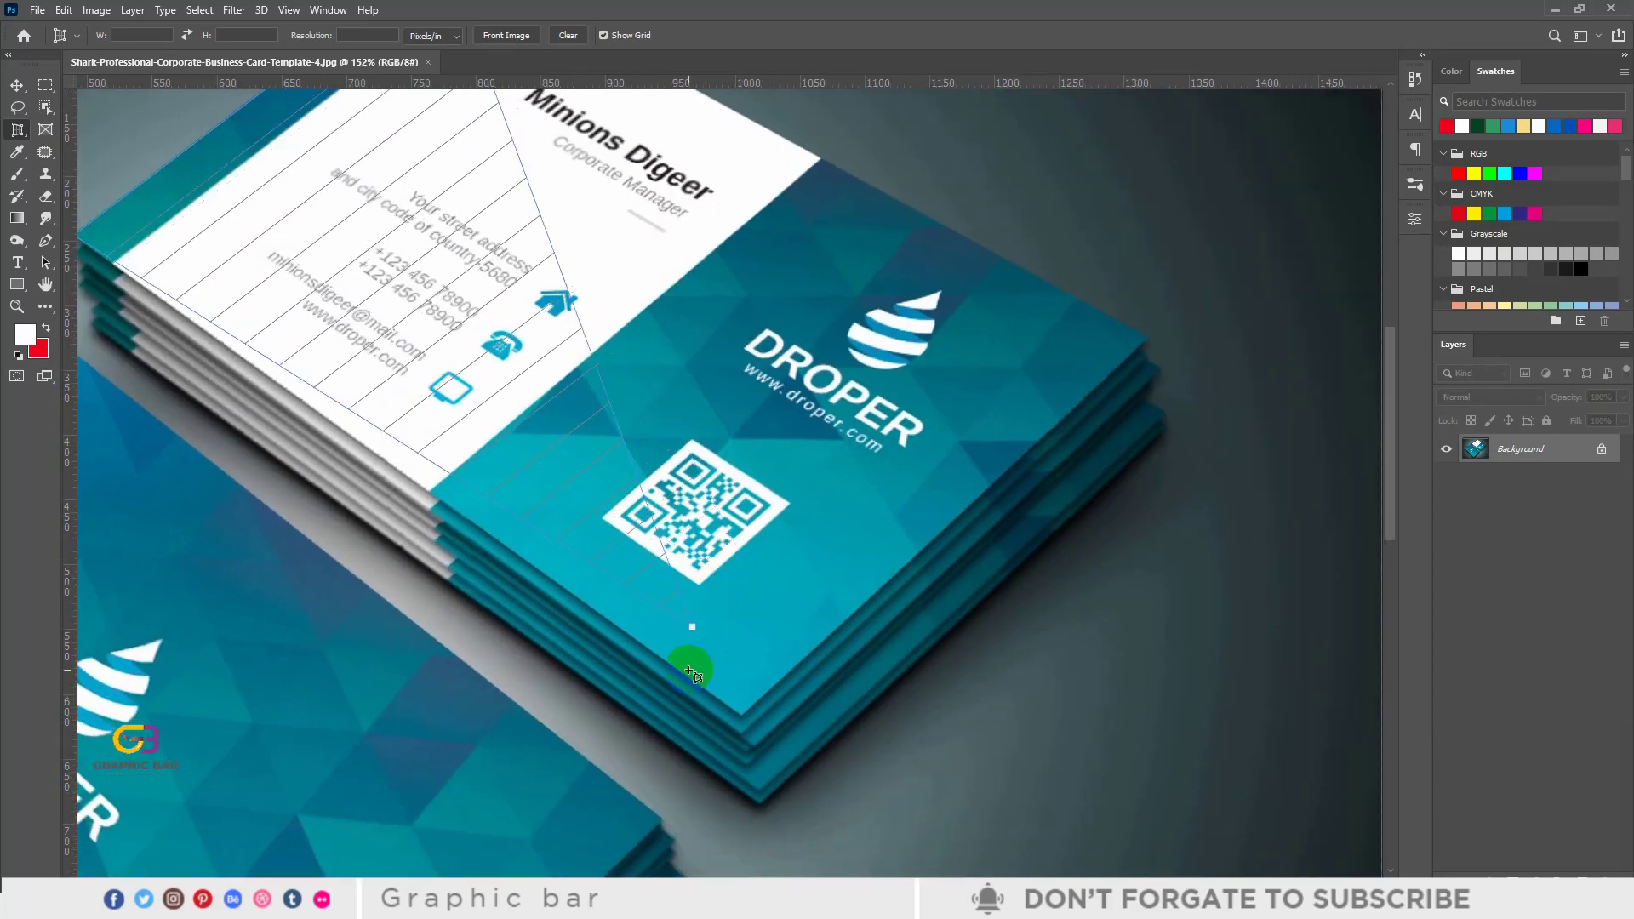
{"action": "left_click", "coordinate": [742, 716]}
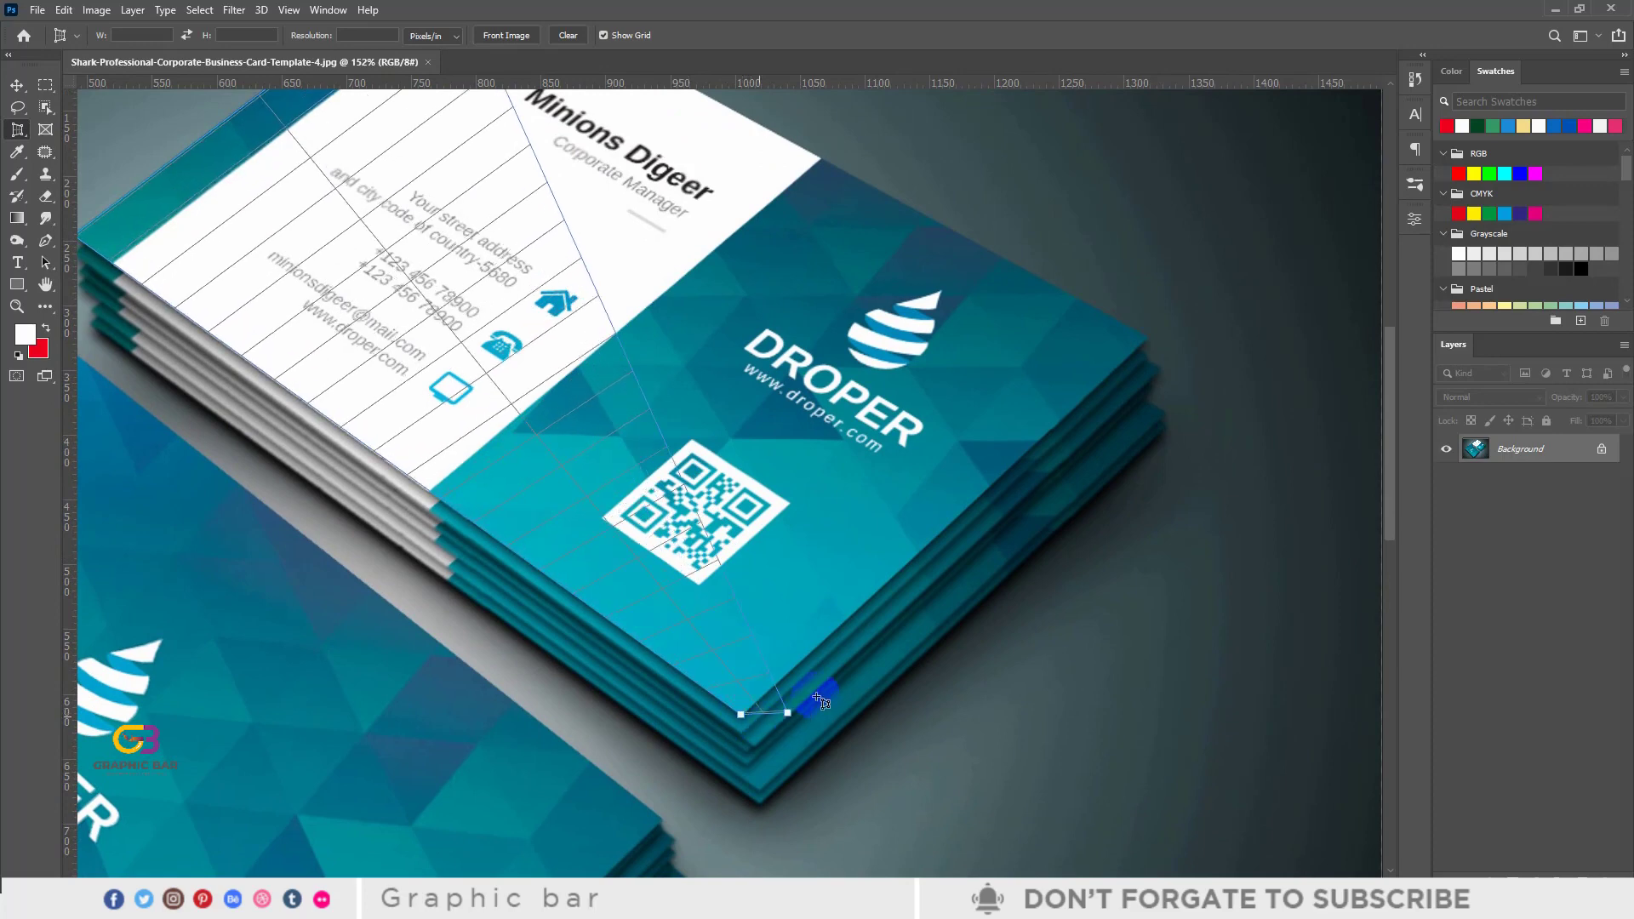